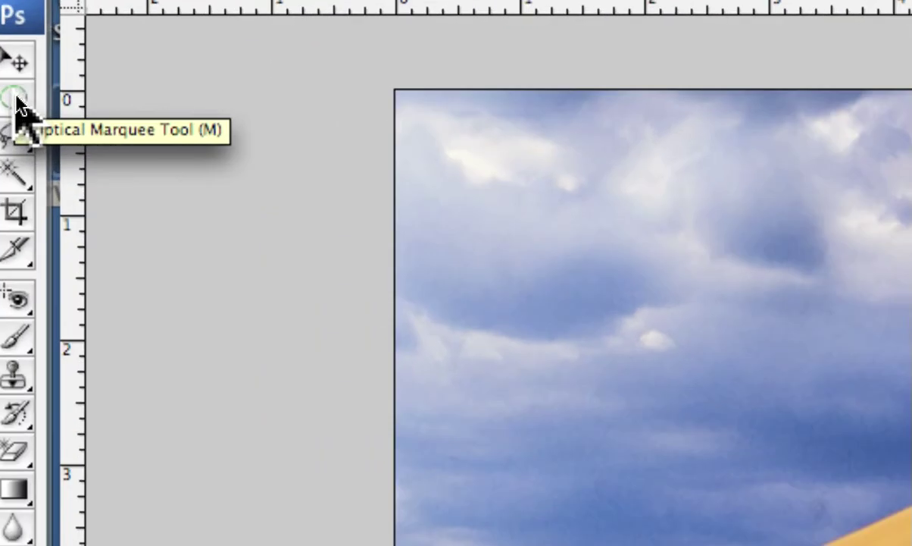
Step: Make the Elliptical Marquee Tool active, after briefly checking the Lasso tool variants
{"action": "left_click", "coordinate": [14, 99]}
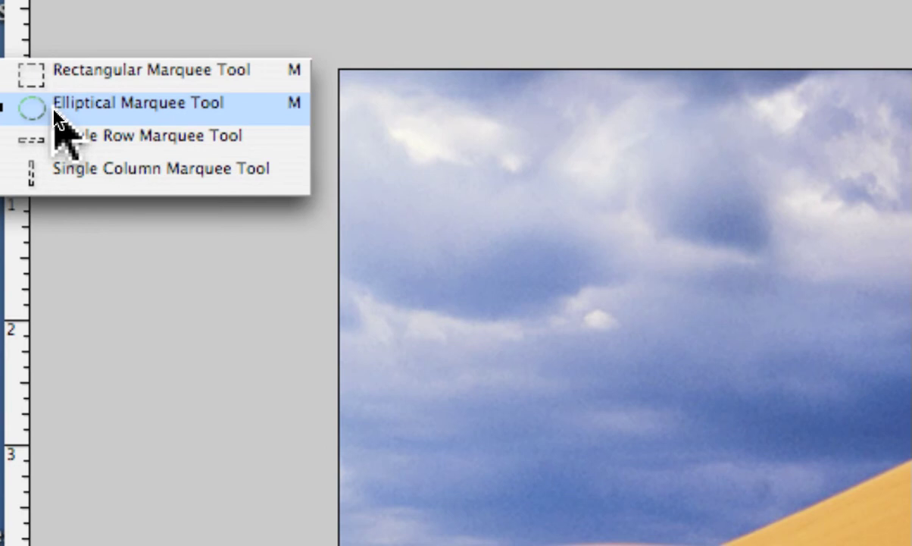
{"action": "left_click", "coordinate": [55, 110]}
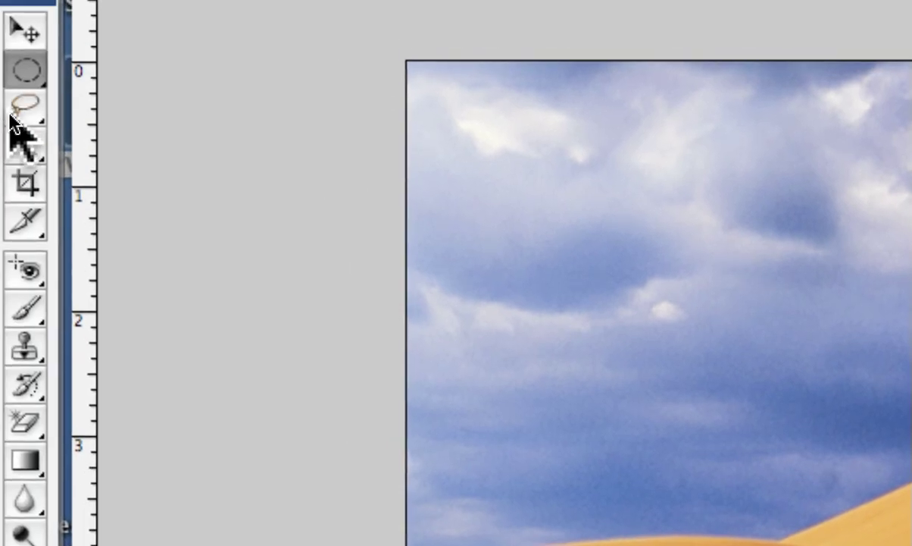
{"action": "left_click", "coordinate": [14, 115]}
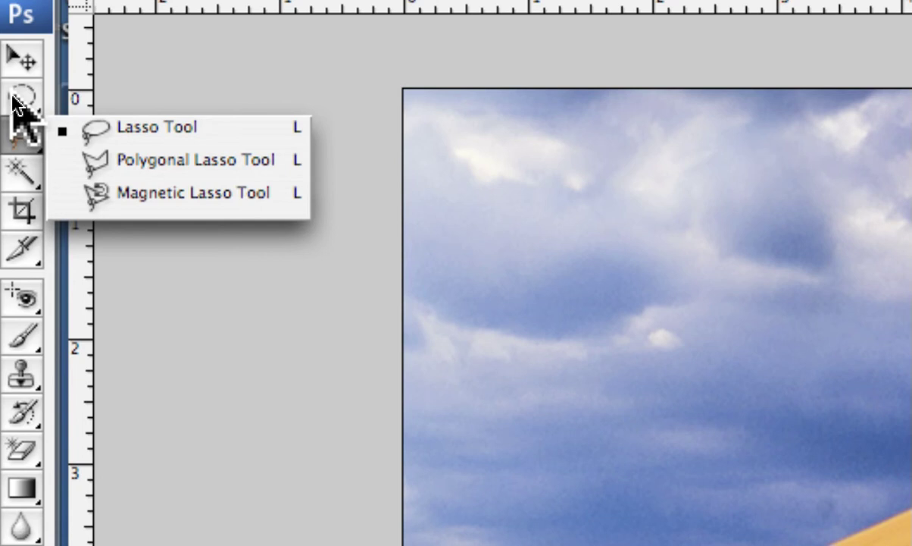
{"action": "left_click", "coordinate": [15, 99]}
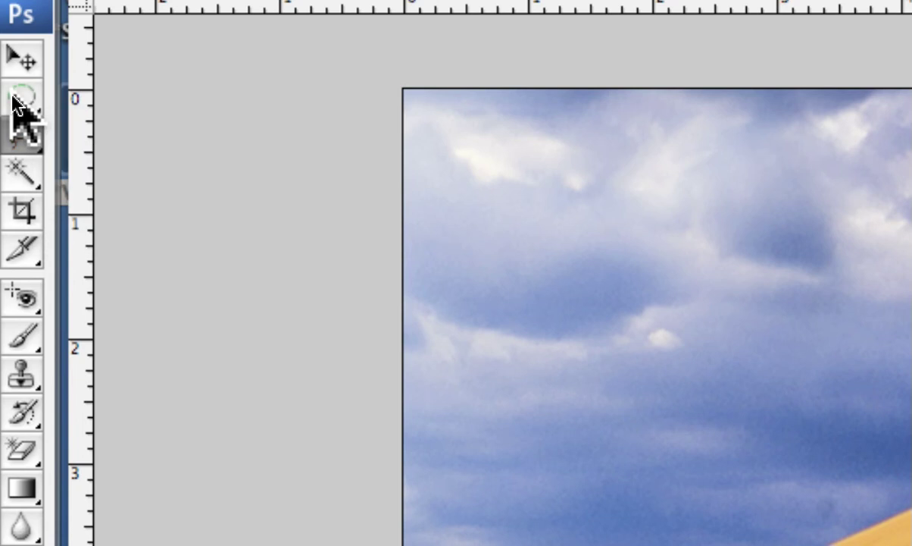
{"action": "left_click", "coordinate": [20, 97]}
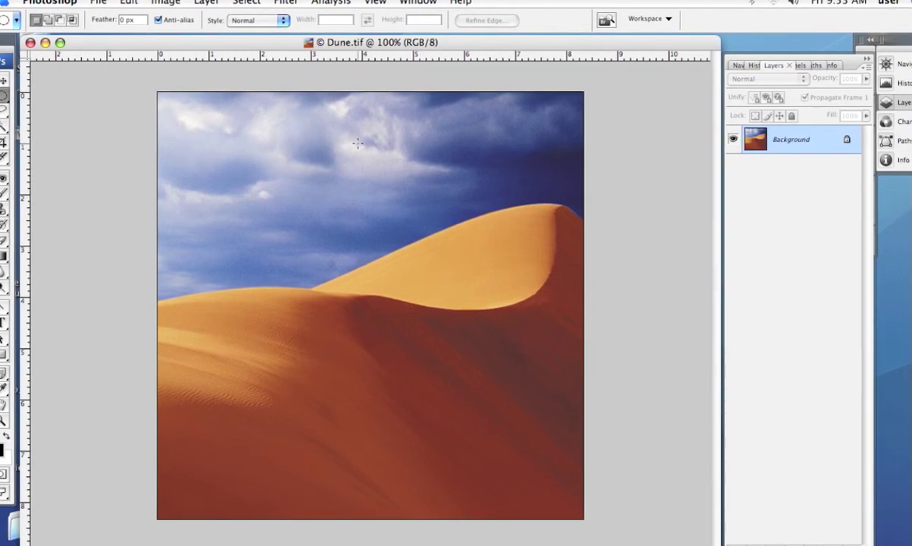
Step: Select a large circle over the sky and dune, preview a Hue/Saturation hue shift, then cancel it
{"action": "left_click_drag", "start_coordinate": [236, 140], "coordinate": [520, 409]}
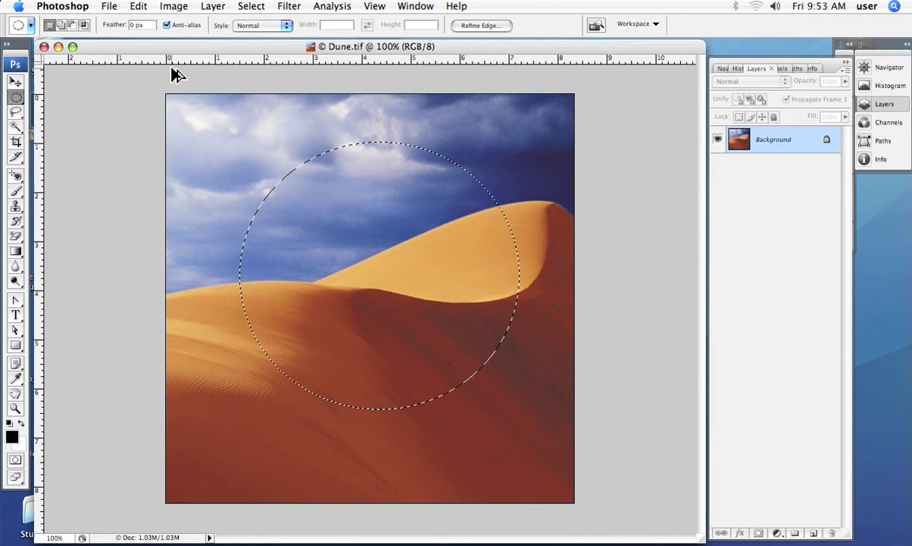
{"action": "left_click", "coordinate": [173, 7]}
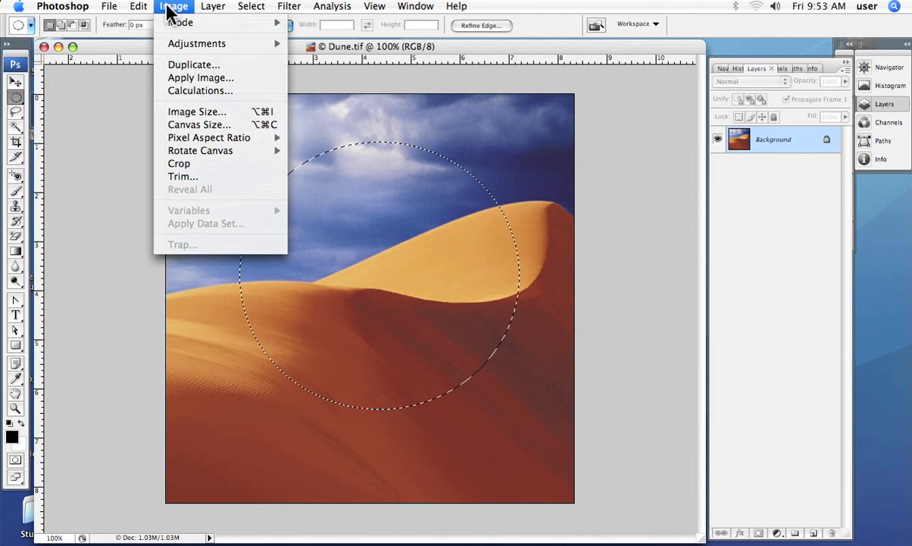
{"action": "mouse_move", "coordinate": [178, 47]}
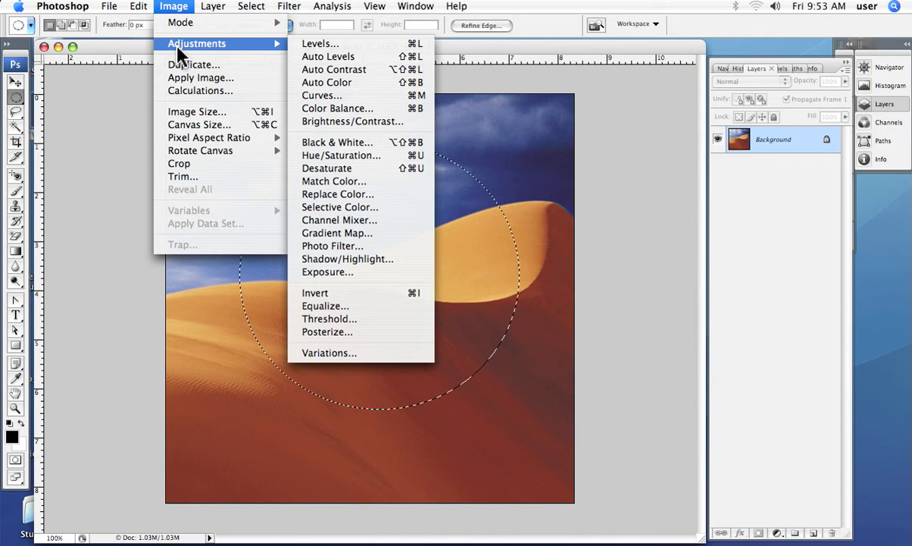
{"action": "left_click", "coordinate": [338, 157]}
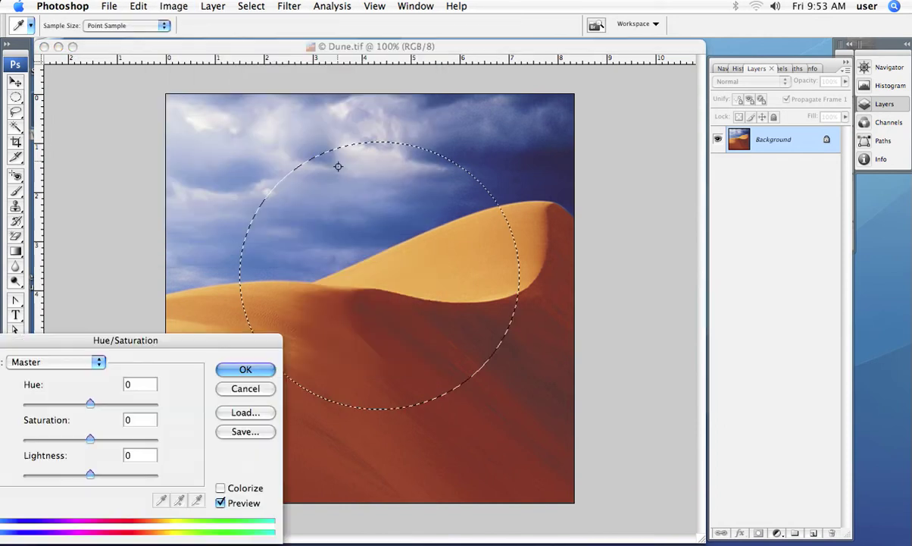
{"action": "left_click_drag", "start_coordinate": [175, 351], "coordinate": [734, 183]}
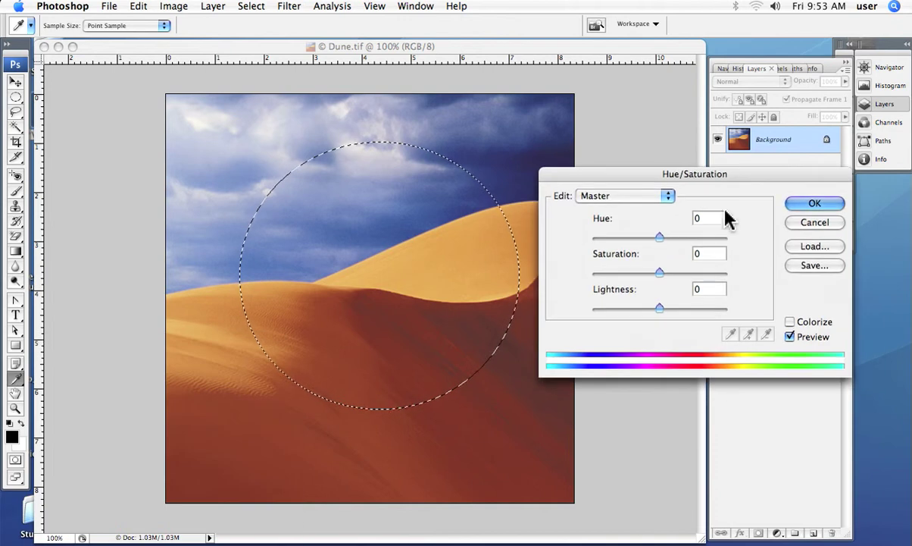
{"action": "left_click", "coordinate": [659, 236]}
{"action": "left_click_drag", "start_coordinate": [659, 235], "coordinate": [692, 258]}
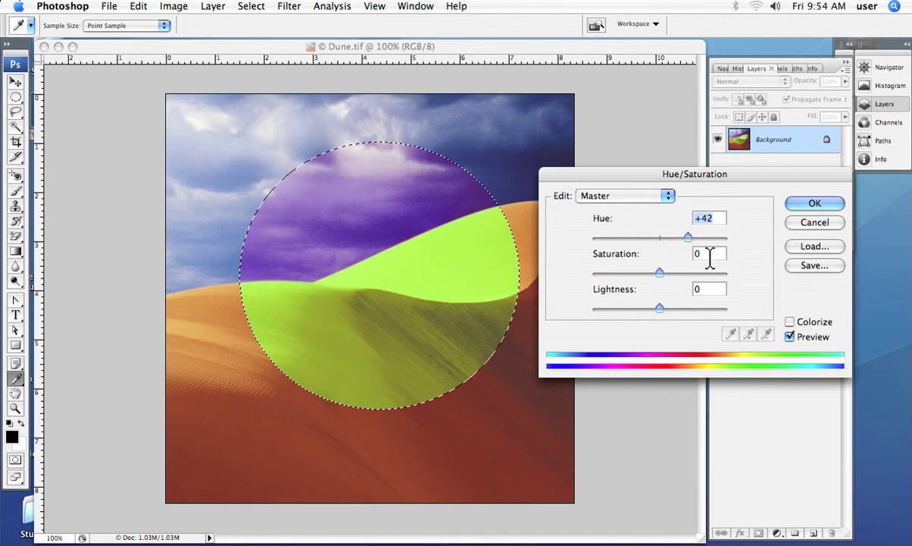
{"action": "left_click", "coordinate": [820, 222]}
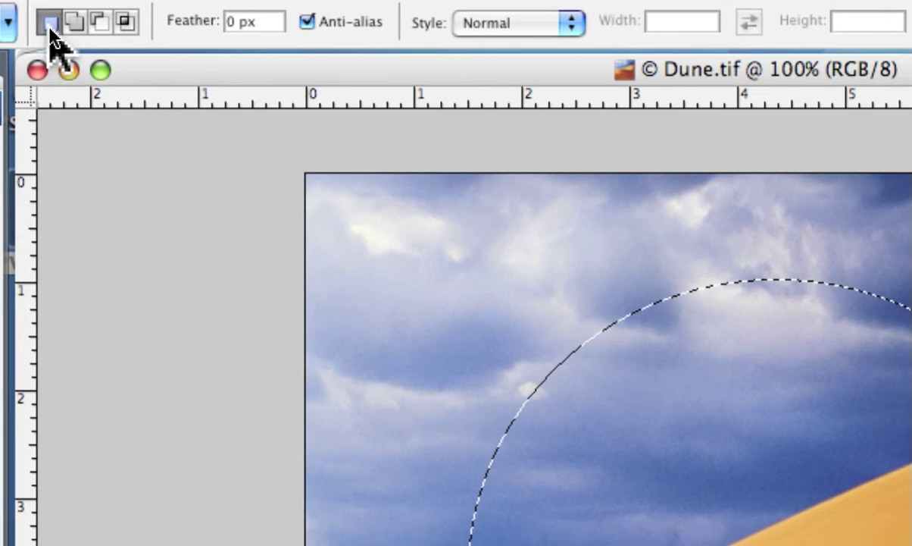
Step: Cycle the selection mode through New and Subtract, ending on Add to selection
{"action": "left_click", "coordinate": [51, 40]}
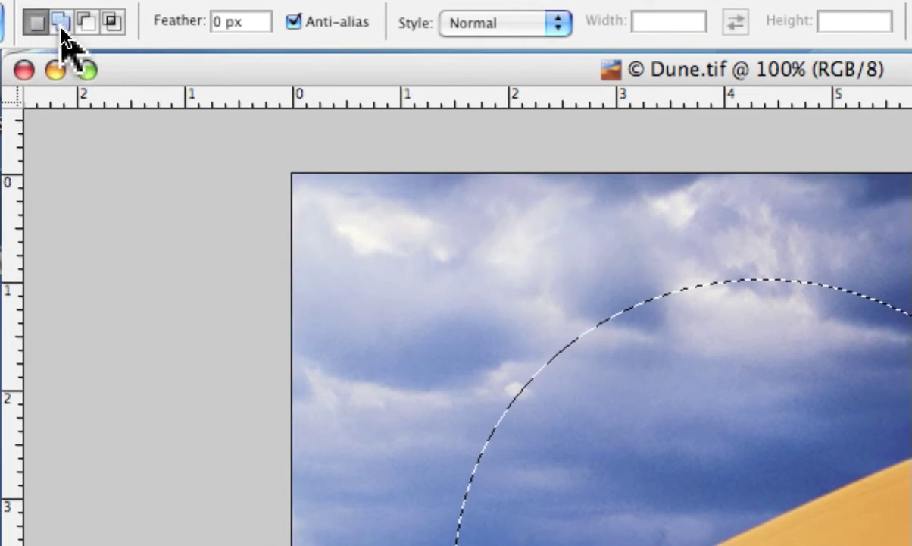
{"action": "left_click", "coordinate": [98, 23]}
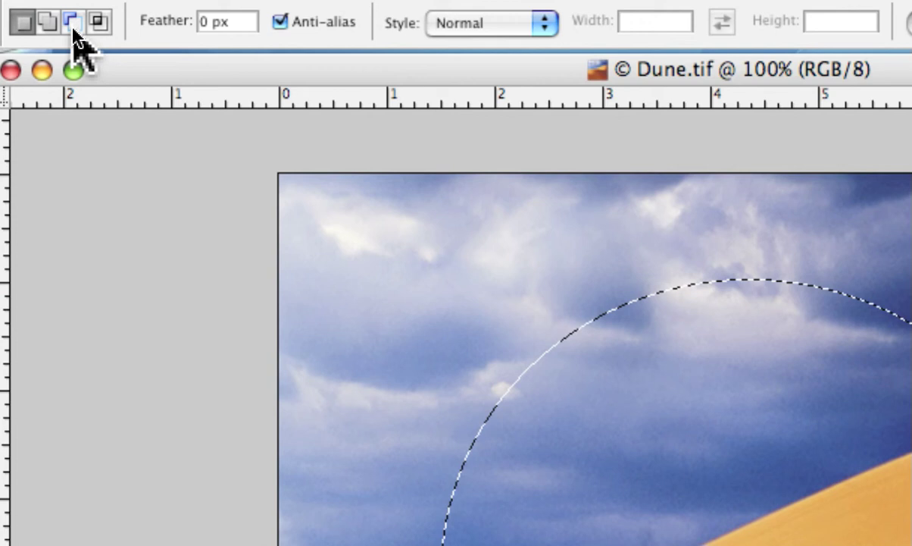
{"action": "left_click", "coordinate": [47, 23]}
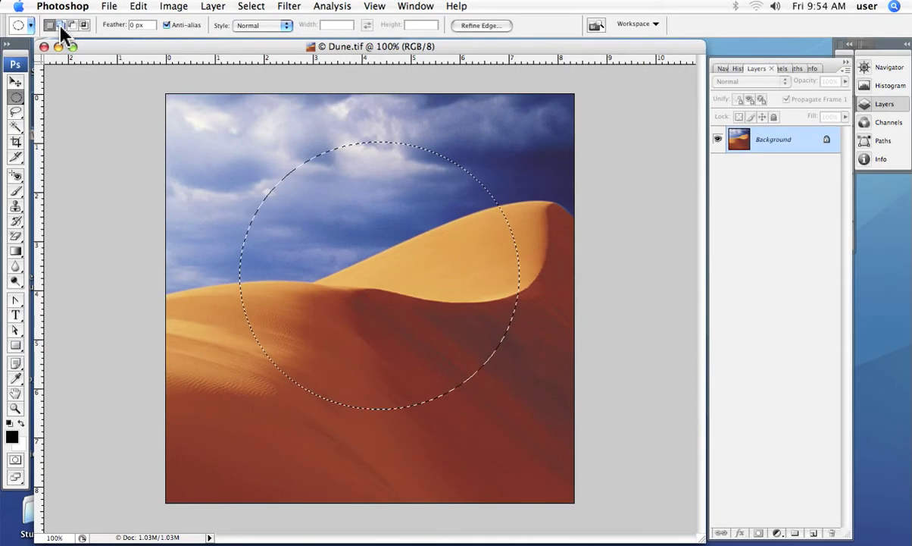
Step: Add a second overlapping oval over the lower-left dune, test a white fill, and undo it
{"action": "left_click", "coordinate": [60, 25]}
{"action": "left_click_drag", "start_coordinate": [191, 232], "coordinate": [272, 345]}
{"action": "left_click_drag", "start_coordinate": [322, 442], "coordinate": [415, 489]}
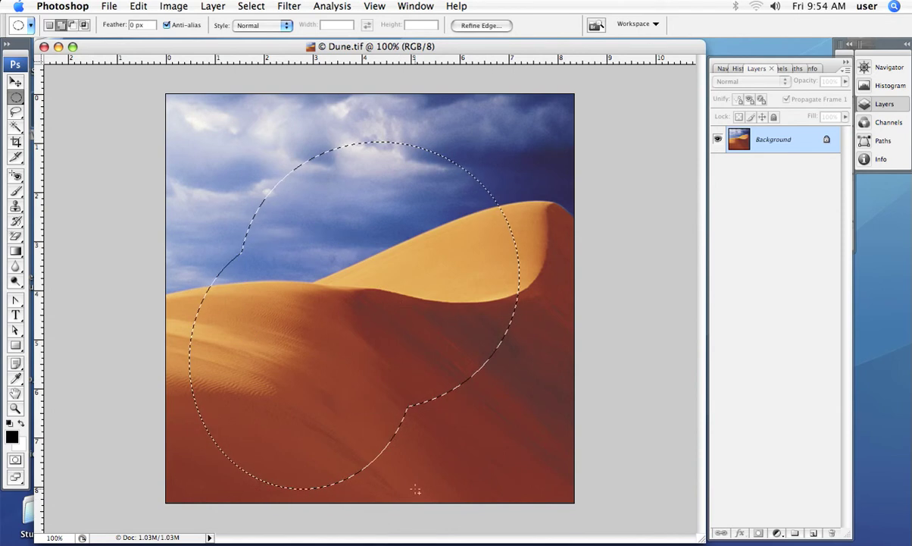
{"action": "key", "text": "BackSpace"}
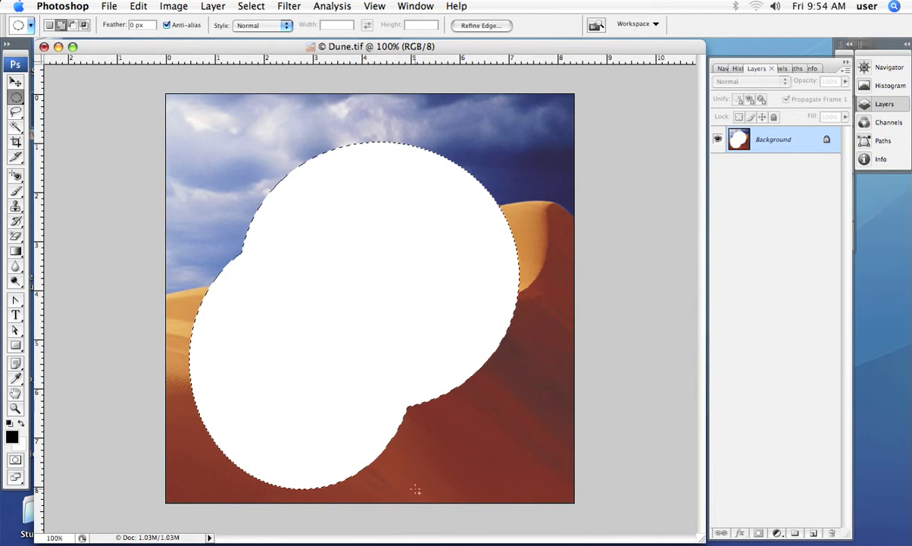
{"action": "key", "text": "super+z"}
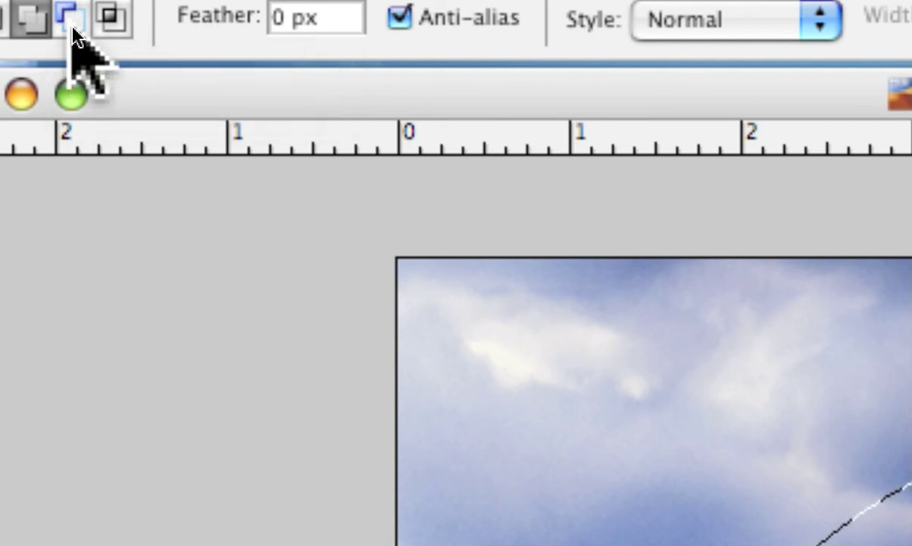
Step: Switch to the freehand Lasso tool in Subtract from selection mode
{"action": "left_click", "coordinate": [72, 30]}
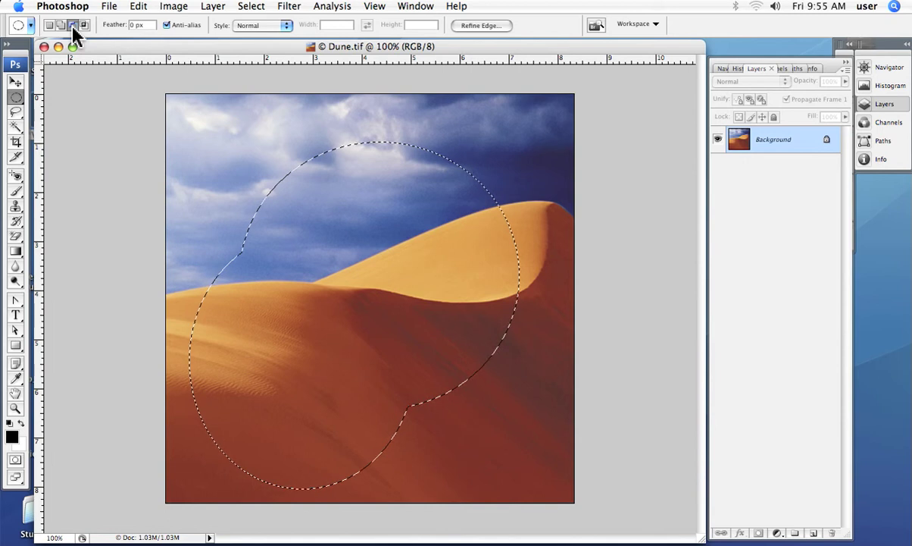
{"action": "left_click", "coordinate": [16, 114]}
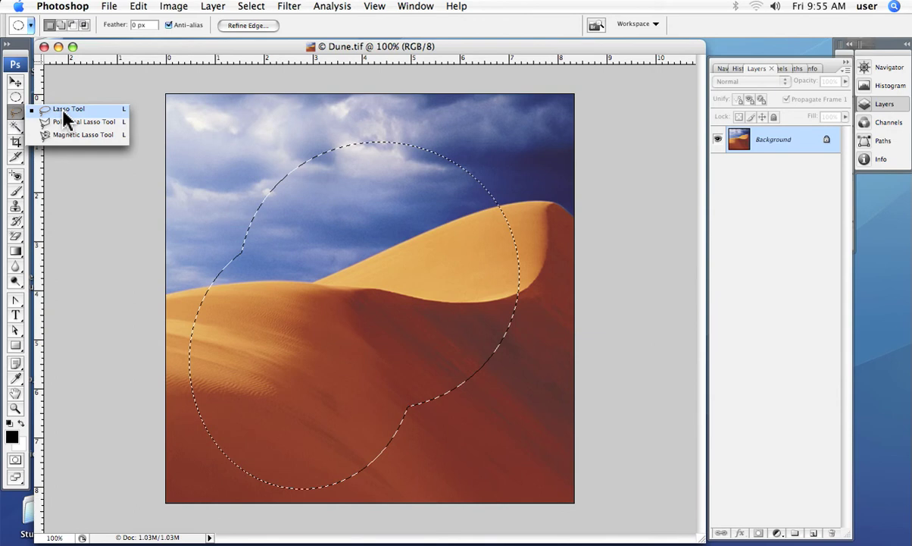
{"action": "left_click", "coordinate": [64, 111]}
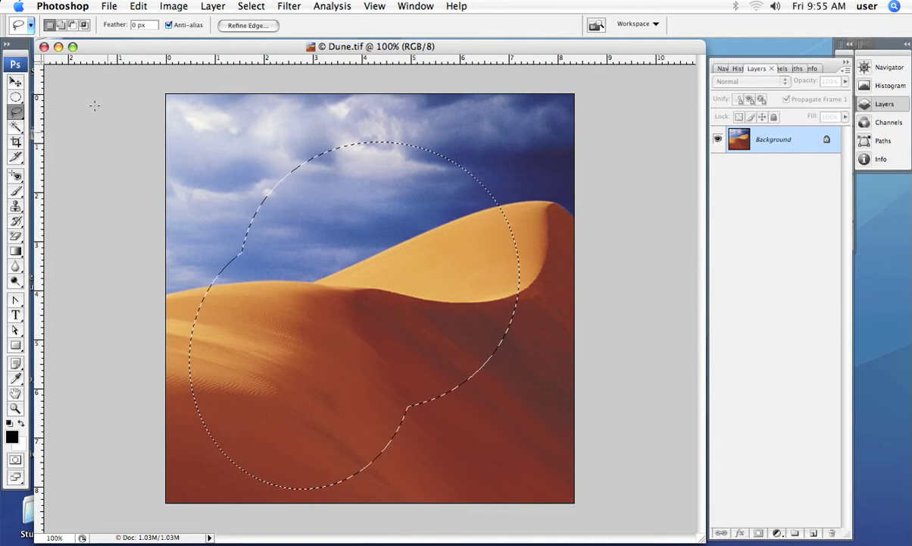
{"action": "left_click", "coordinate": [73, 25]}
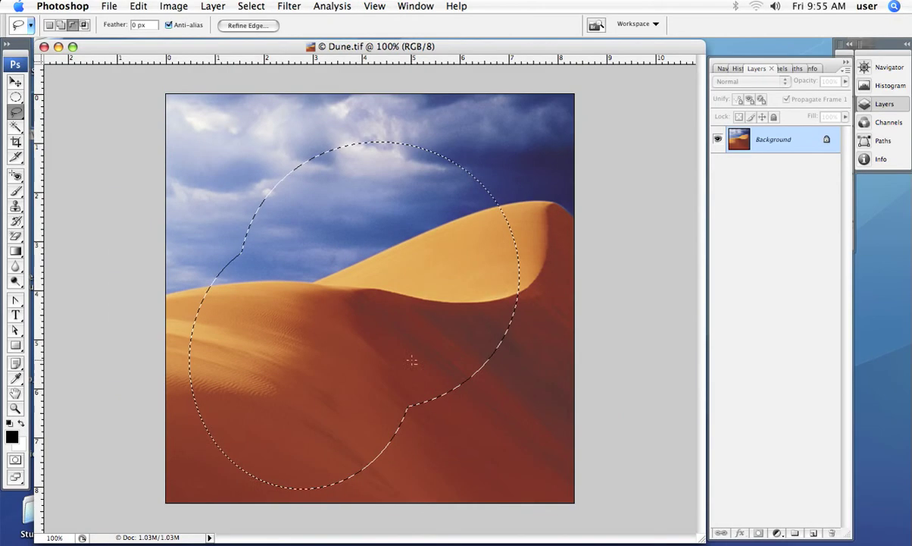
Step: Cut a freehand chunk around the dune base from the selection, test a white fill, and undo it
{"action": "mouse_move", "coordinate": [327, 279]}
{"action": "left_mouse_down"}
{"action": "mouse_move", "coordinate": [390, 315]}
{"action": "mouse_move", "coordinate": [486, 394]}
{"action": "left_mouse_up"}
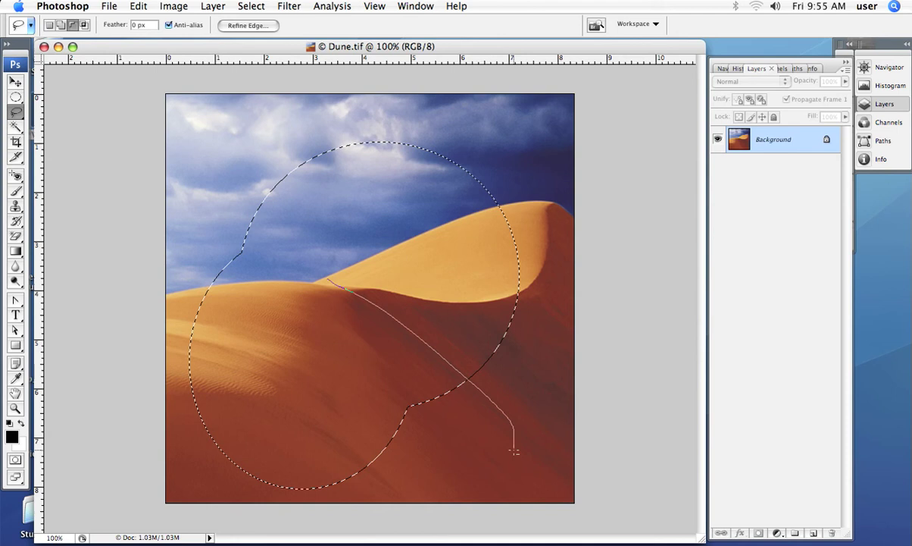
{"action": "mouse_move", "coordinate": [515, 451]}
{"action": "left_mouse_down"}
{"action": "mouse_move", "coordinate": [462, 490]}
{"action": "mouse_move", "coordinate": [412, 495]}
{"action": "mouse_move", "coordinate": [331, 479]}
{"action": "left_mouse_up"}
{"action": "mouse_move", "coordinate": [271, 413]}
{"action": "left_mouse_down"}
{"action": "mouse_move", "coordinate": [264, 357]}
{"action": "mouse_move", "coordinate": [289, 279]}
{"action": "mouse_move", "coordinate": [335, 294]}
{"action": "left_mouse_up"}
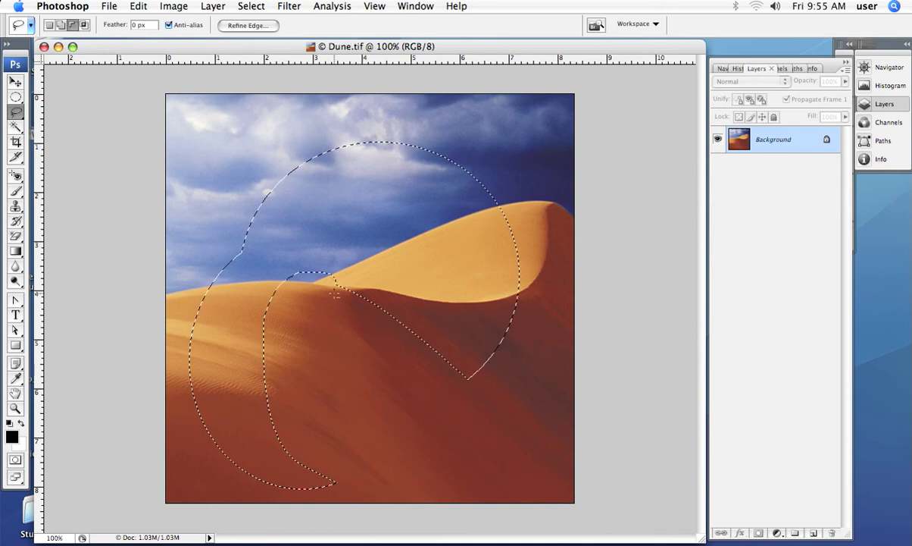
{"action": "key", "text": "Delete"}
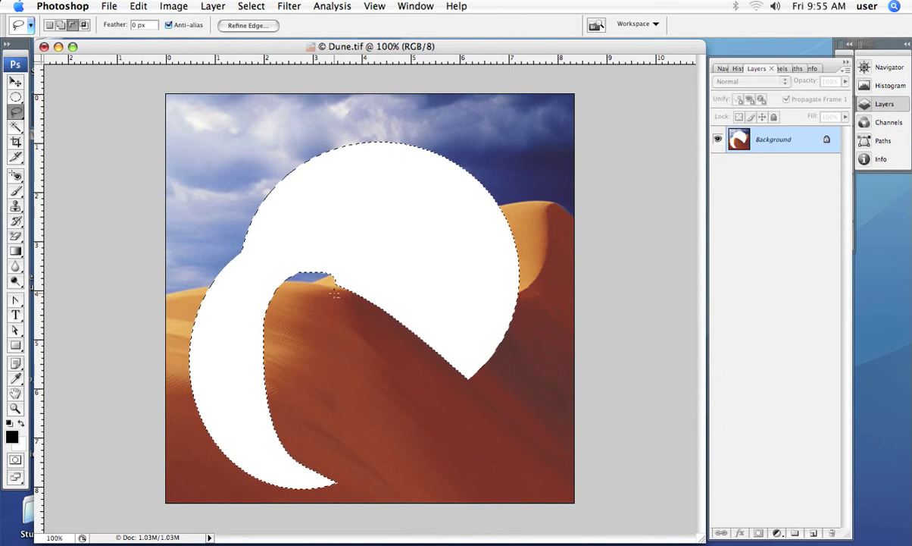
{"action": "key", "text": "super+z"}
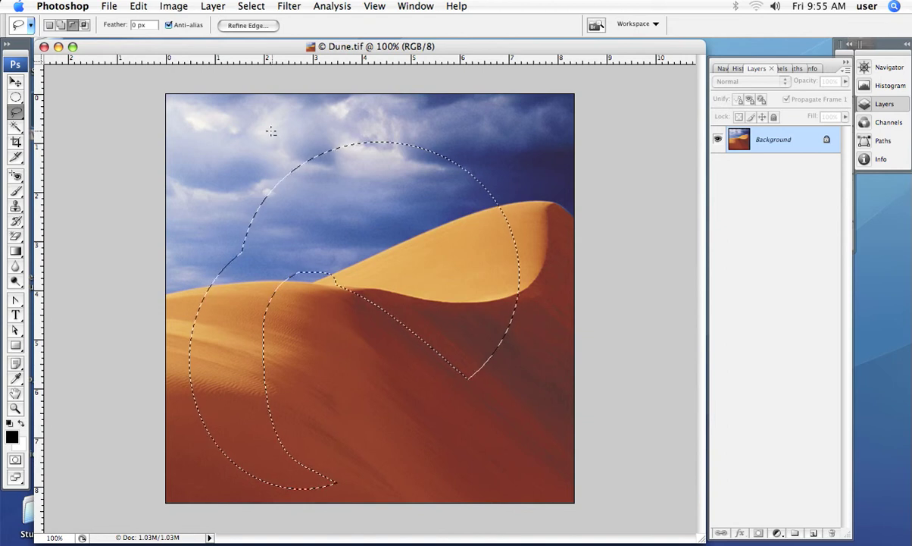
Step: Shift-add a large rounded lasso area over the dune, previewing a white fill and undoing it
{"action": "key", "text": "shift"}
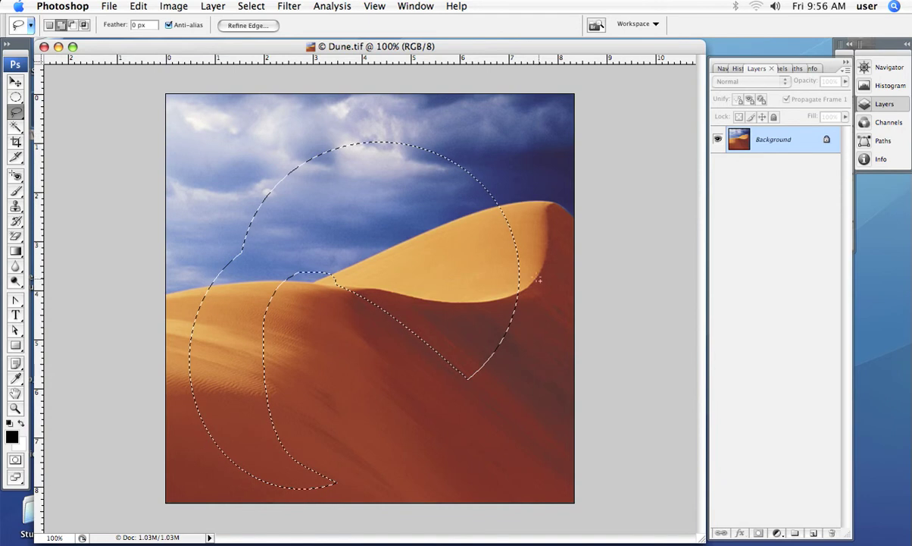
{"action": "mouse_move", "coordinate": [354, 264]}
{"action": "left_mouse_down"}
{"action": "mouse_move", "coordinate": [297, 356]}
{"action": "mouse_move", "coordinate": [394, 460]}
{"action": "mouse_move", "coordinate": [523, 344]}
{"action": "mouse_move", "coordinate": [528, 273]}
{"action": "left_mouse_up"}
{"action": "key", "text": "alt"}
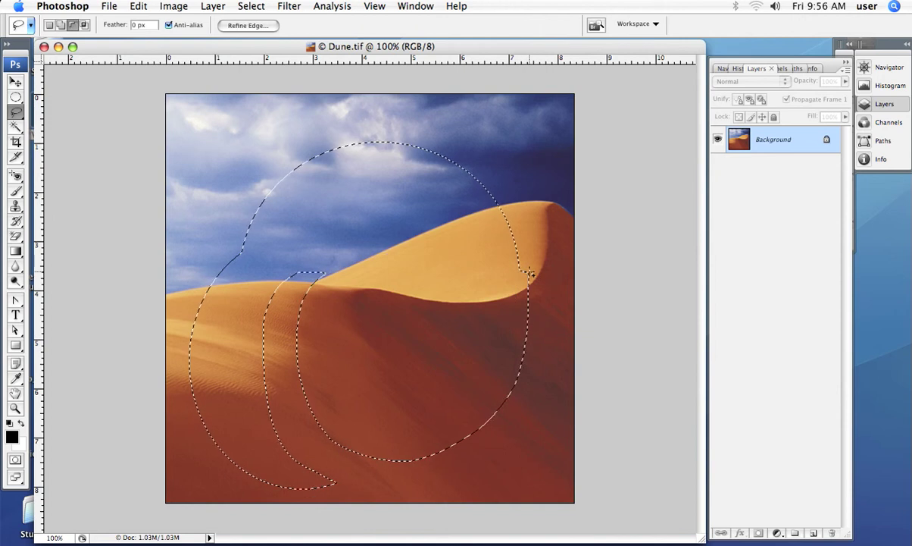
{"action": "key", "text": "Delete"}
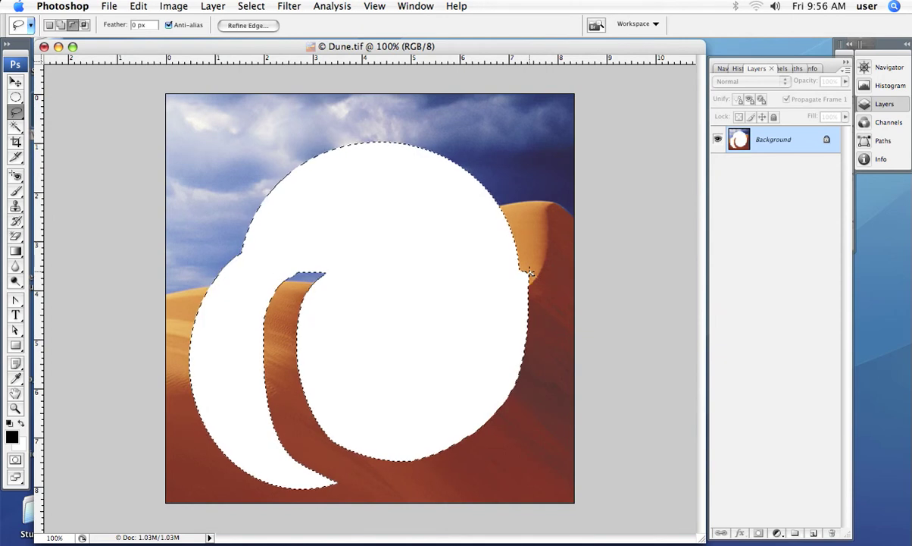
{"action": "key", "text": "super+z"}
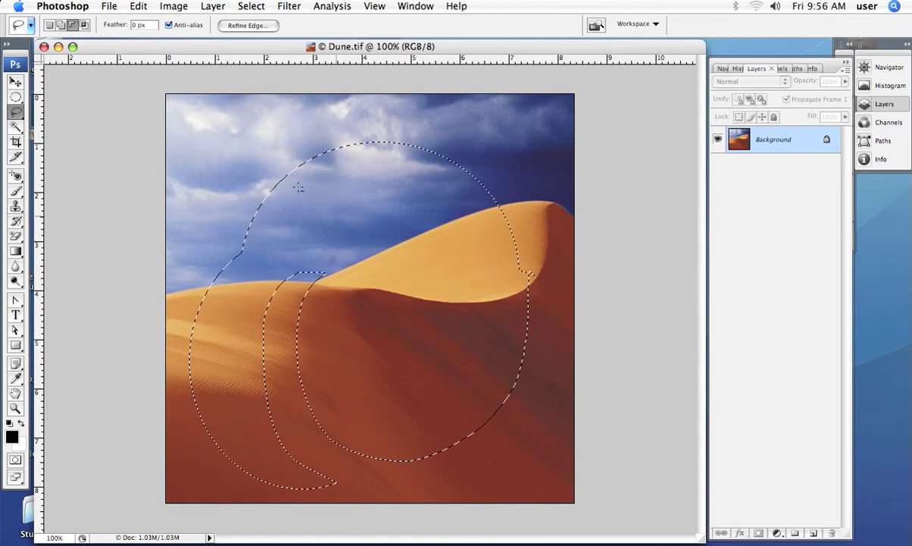
Step: Alt-subtract the selection's centre with the lasso, leaving two crescents, and fill them white
{"action": "left_click_drag", "start_coordinate": [195, 119], "coordinate": [319, 135]}
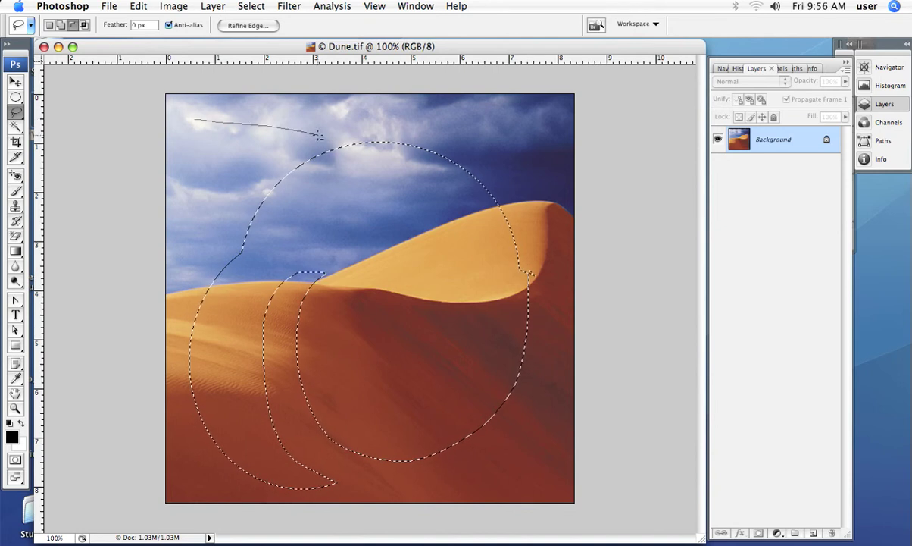
{"action": "mouse_move", "coordinate": [441, 230]}
{"action": "left_mouse_down"}
{"action": "mouse_move", "coordinate": [450, 297]}
{"action": "mouse_move", "coordinate": [375, 389]}
{"action": "left_mouse_up"}
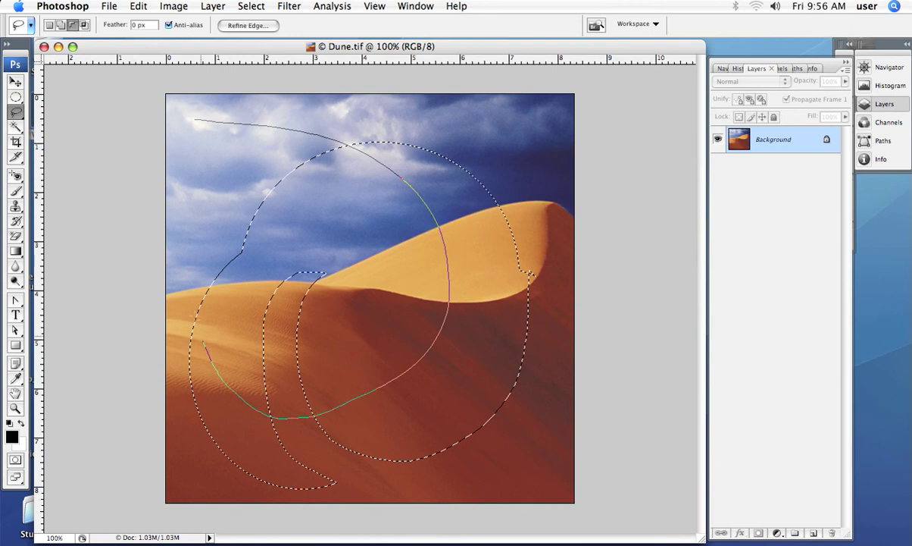
{"action": "mouse_move", "coordinate": [204, 341]}
{"action": "left_mouse_down"}
{"action": "mouse_move", "coordinate": [178, 178]}
{"action": "mouse_move", "coordinate": [196, 118]}
{"action": "left_mouse_up"}
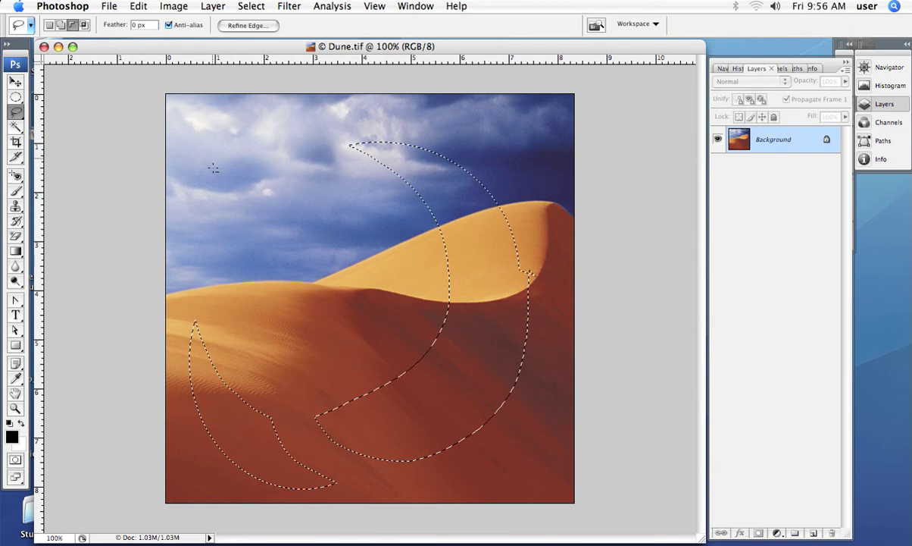
{"action": "key", "text": "Delete"}
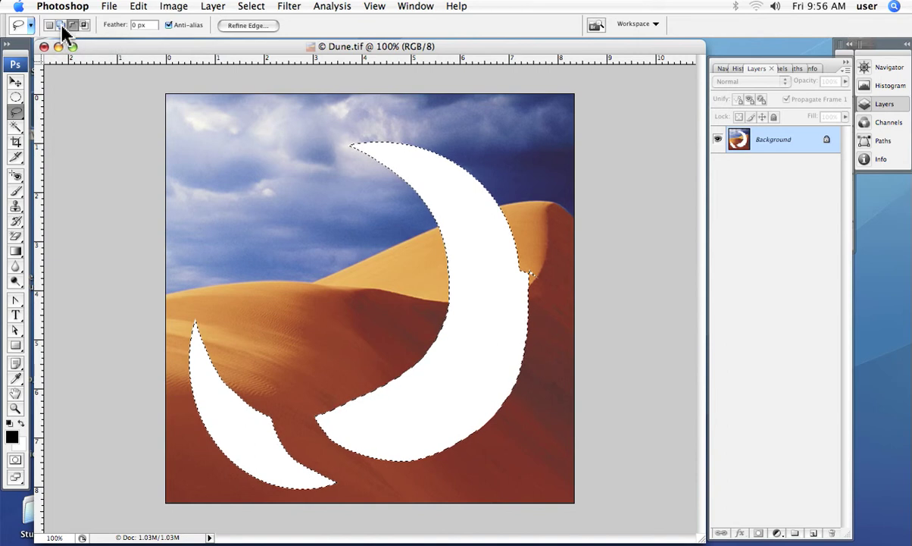
Step: Revert Dune.tif, then fill a hard-edged white oval over the sky and dune crest and deselect
{"action": "left_click", "coordinate": [108, 7]}
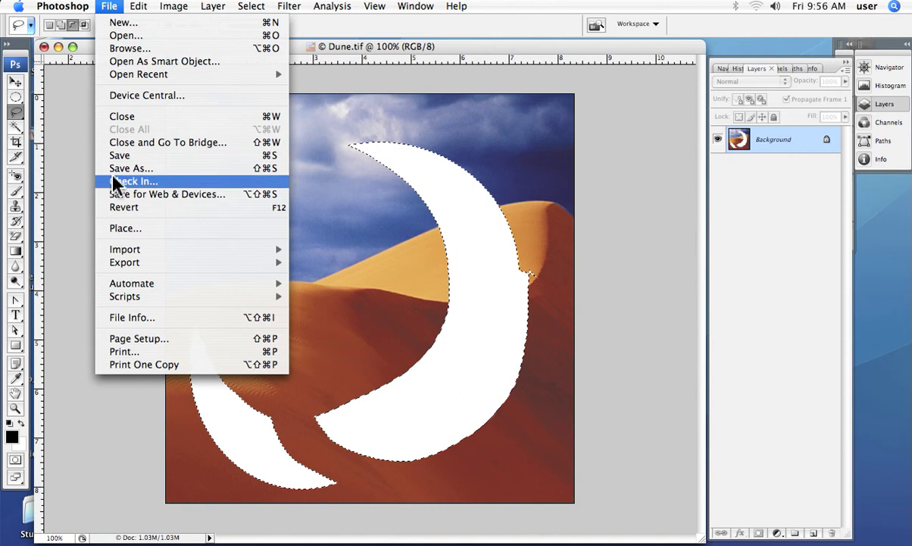
{"action": "left_click", "coordinate": [118, 207]}
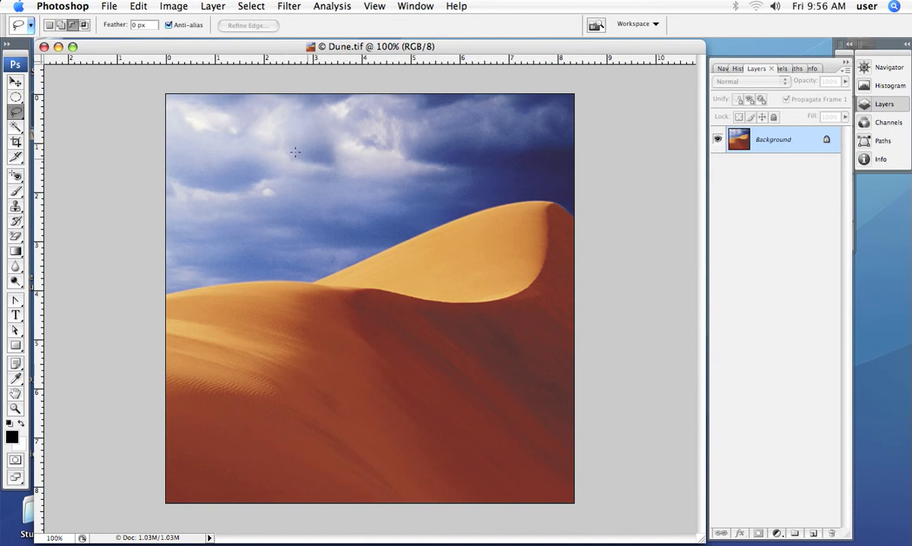
{"action": "left_click", "coordinate": [16, 97]}
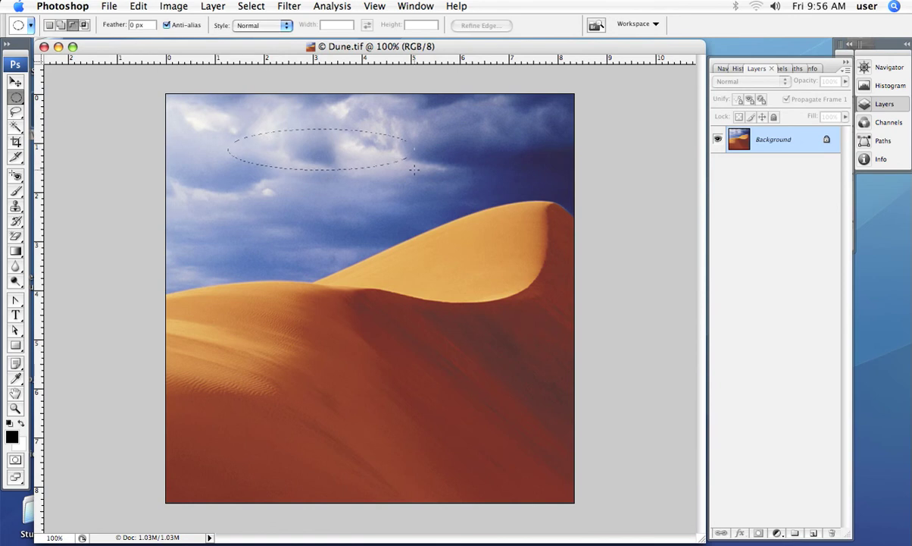
{"action": "left_click_drag", "start_coordinate": [535, 284], "coordinate": [530, 289]}
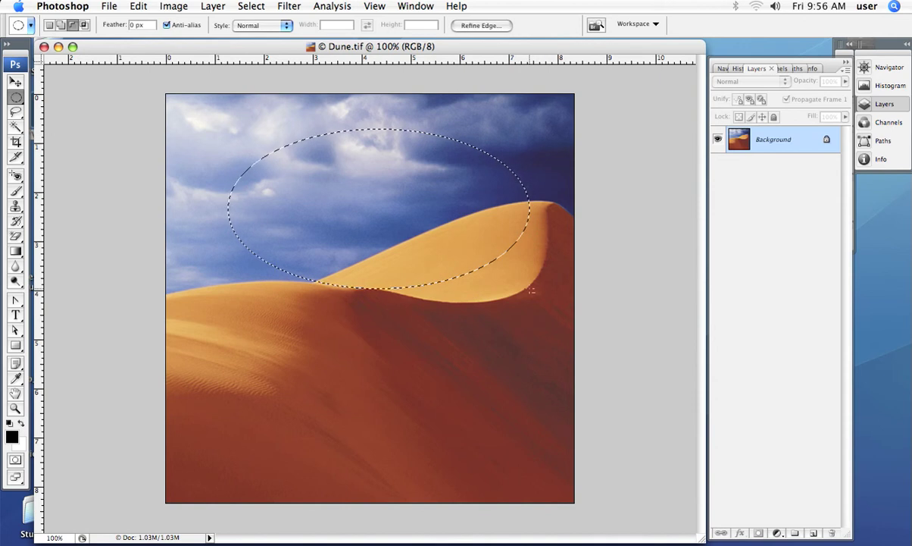
{"action": "key", "text": "BackSpace"}
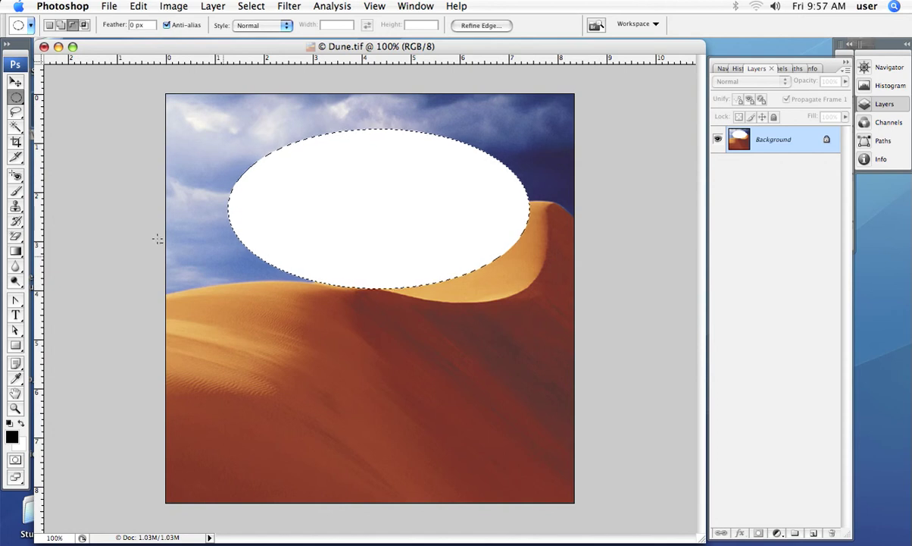
{"action": "left_click", "coordinate": [16, 97]}
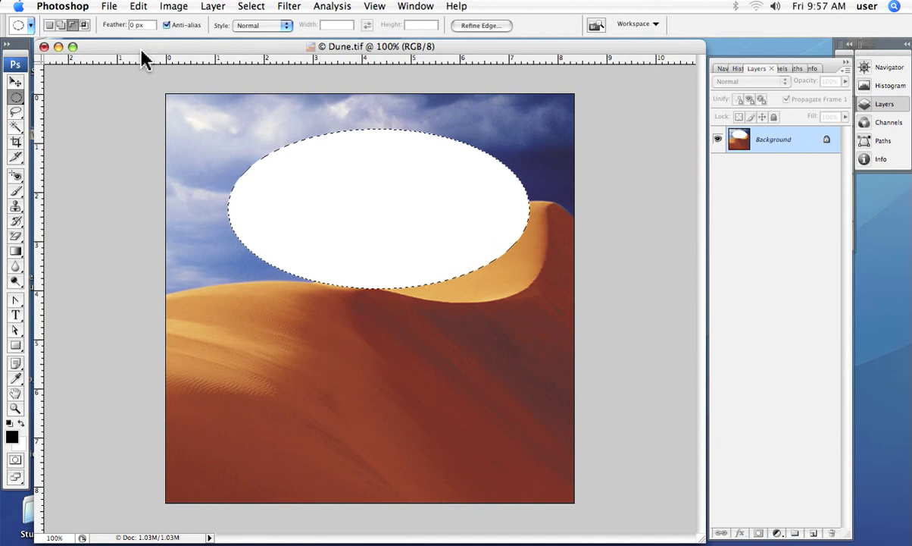
{"action": "key", "text": "super+d"}
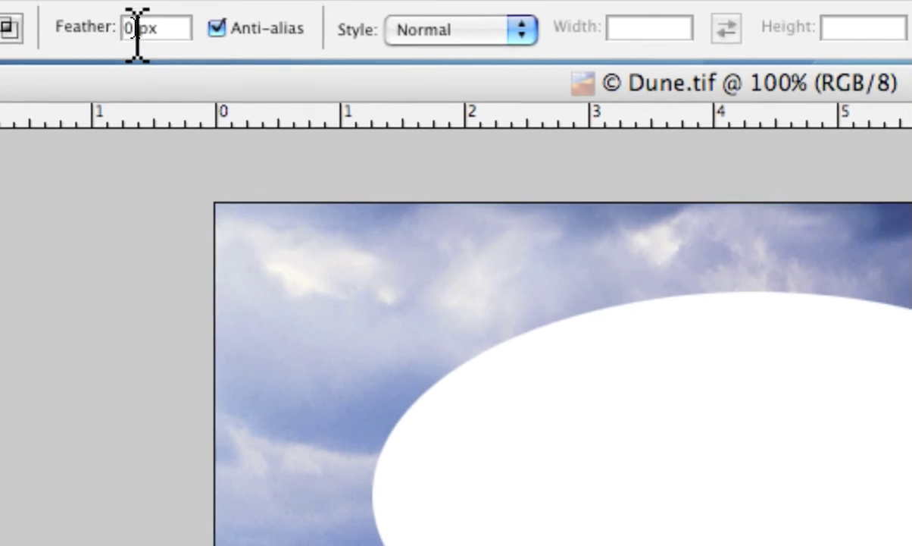
Step: Set Feather to 10 px, fill a soft white oval over the lower dune, then deselect
{"action": "double_click", "coordinate": [132, 29]}
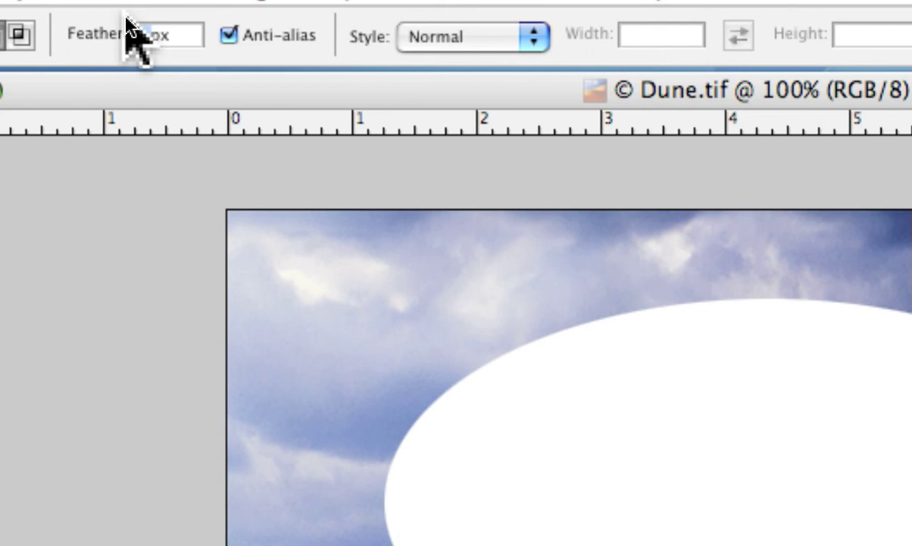
{"action": "type", "text": "10"}
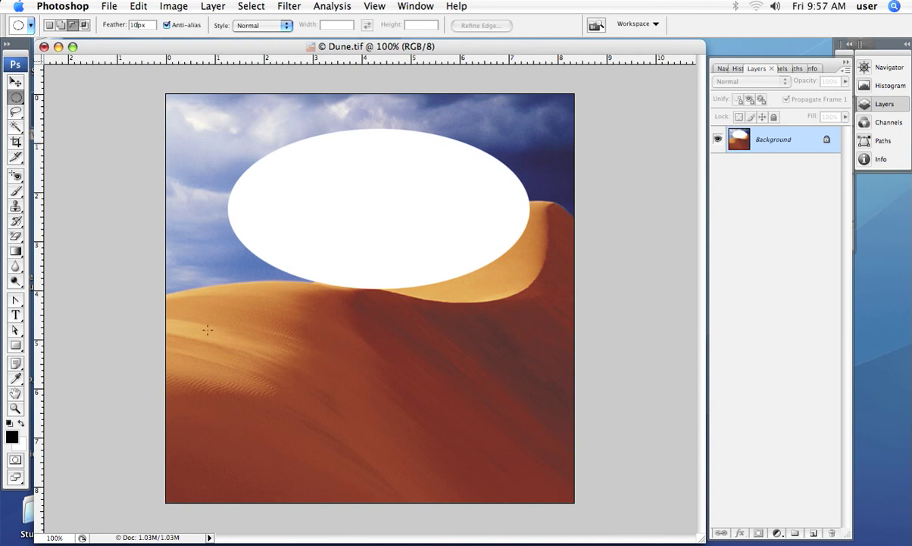
{"action": "left_click_drag", "start_coordinate": [207, 330], "coordinate": [531, 486]}
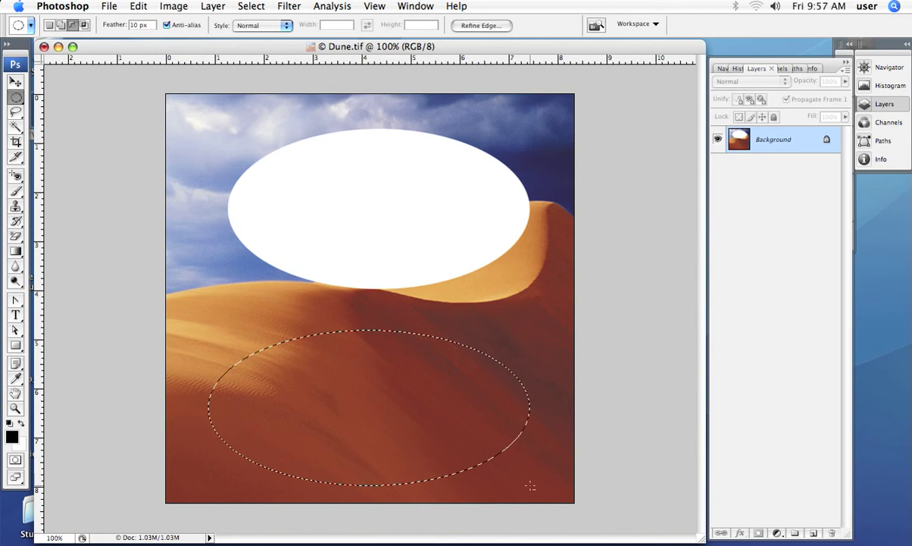
{"action": "key", "text": "Delete"}
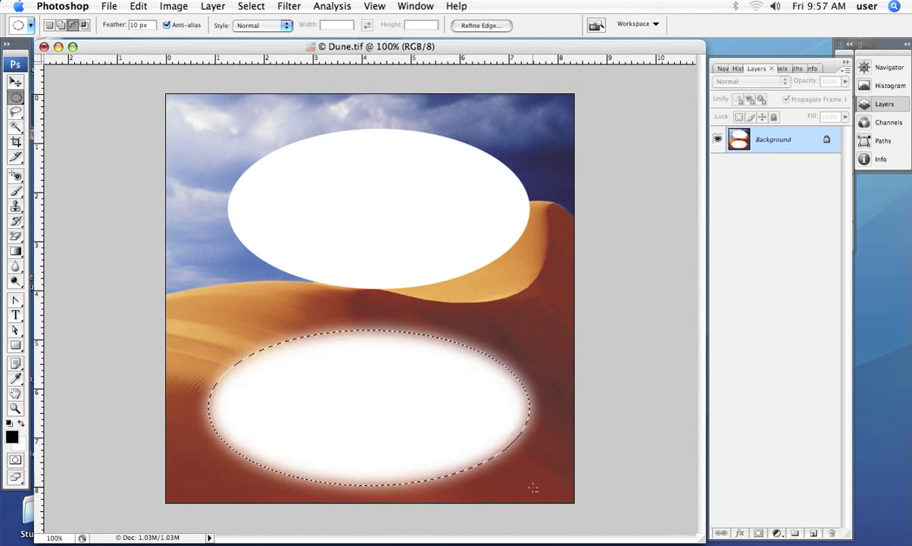
{"action": "key", "text": "super+d"}
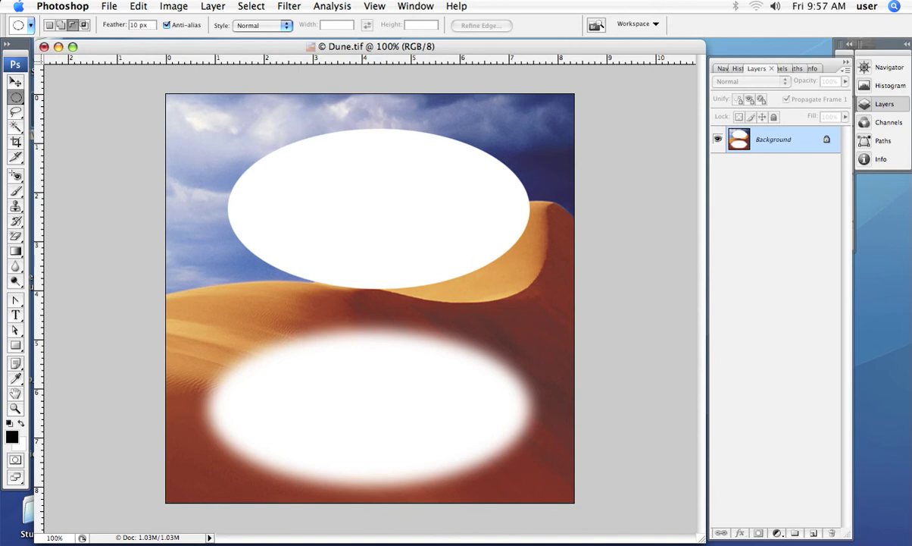
Step: Revert Dune.tif to remove both white ovals, then draw and drop a trial oval selection
{"action": "left_click", "coordinate": [112, 7]}
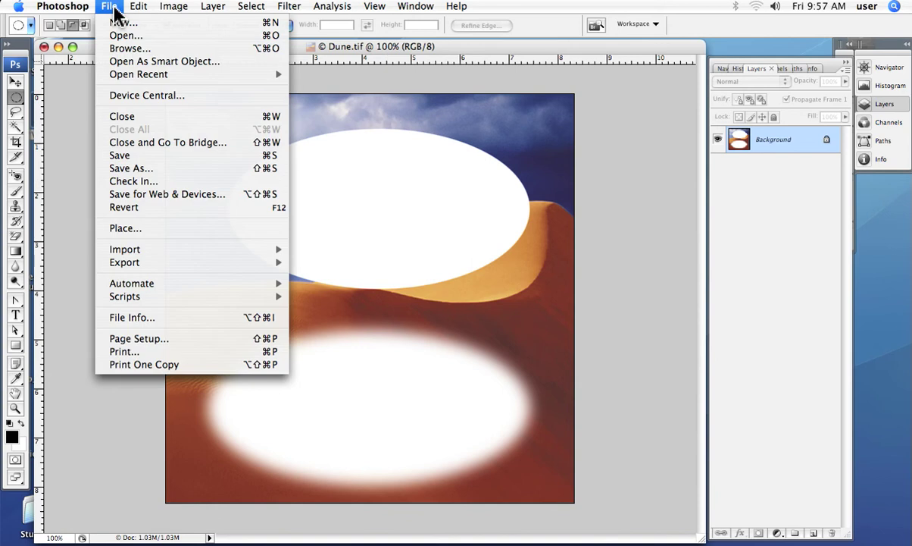
{"action": "left_click", "coordinate": [133, 210]}
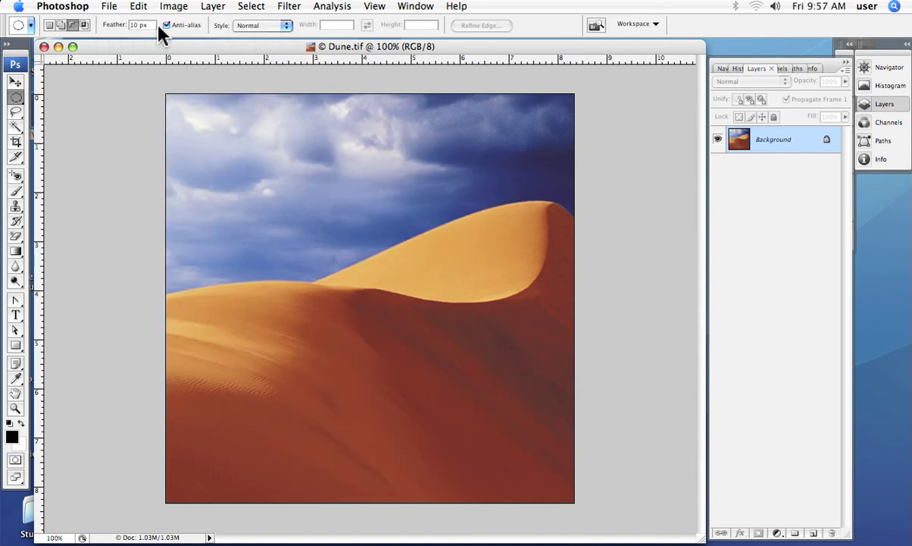
{"action": "left_click_drag", "start_coordinate": [235, 141], "coordinate": [471, 258]}
{"action": "left_click", "coordinate": [227, 119]}
Step: Reset Feather to 0 px, select a circle across sky and dune, test a white fill, and undo
{"action": "left_click", "coordinate": [115, 27]}
{"action": "type", "text": "0"}
{"action": "key", "text": "Return"}
{"action": "left_click_drag", "start_coordinate": [244, 152], "coordinate": [511, 438]}
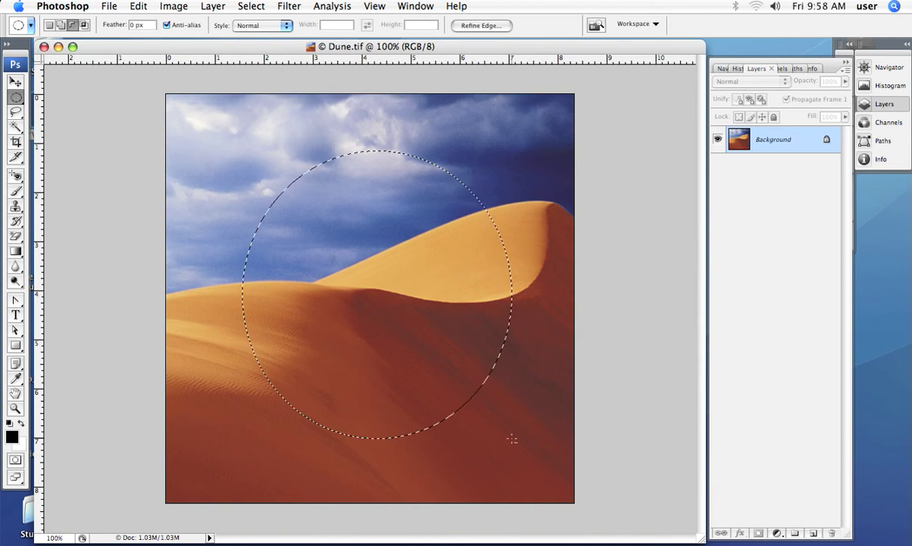
{"action": "key", "text": "Delete"}
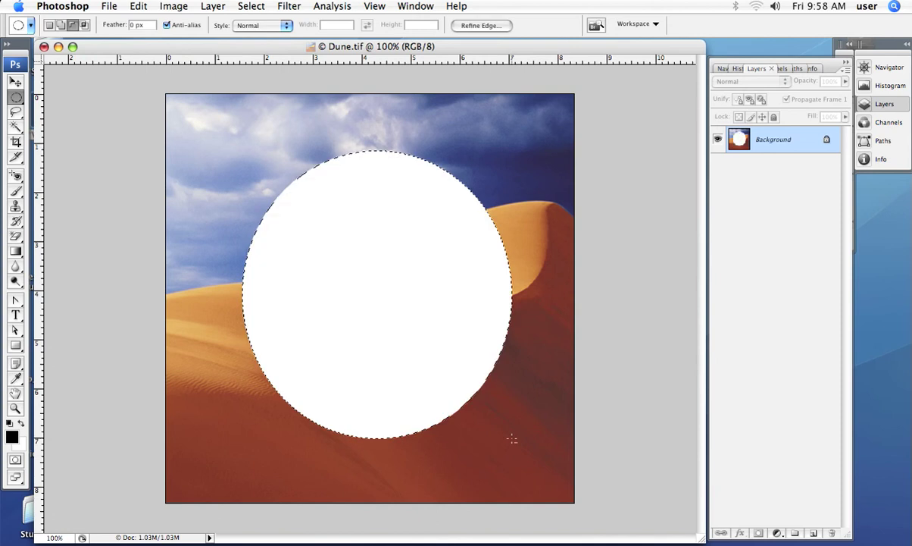
{"action": "key", "text": "super+z"}
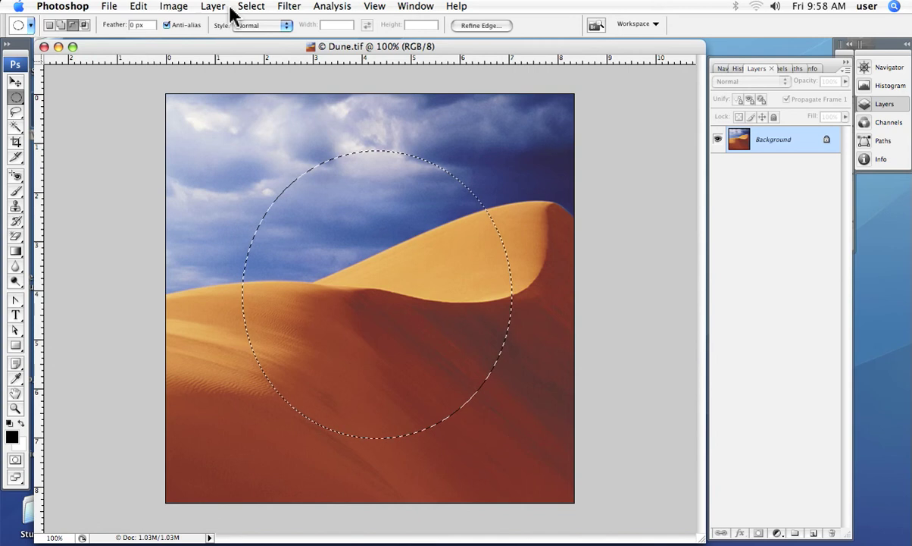
Step: Feather the circle by 10 pixels via Select > Modify > Feather, fill it white, then revert Dune.tif
{"action": "left_click", "coordinate": [252, 8]}
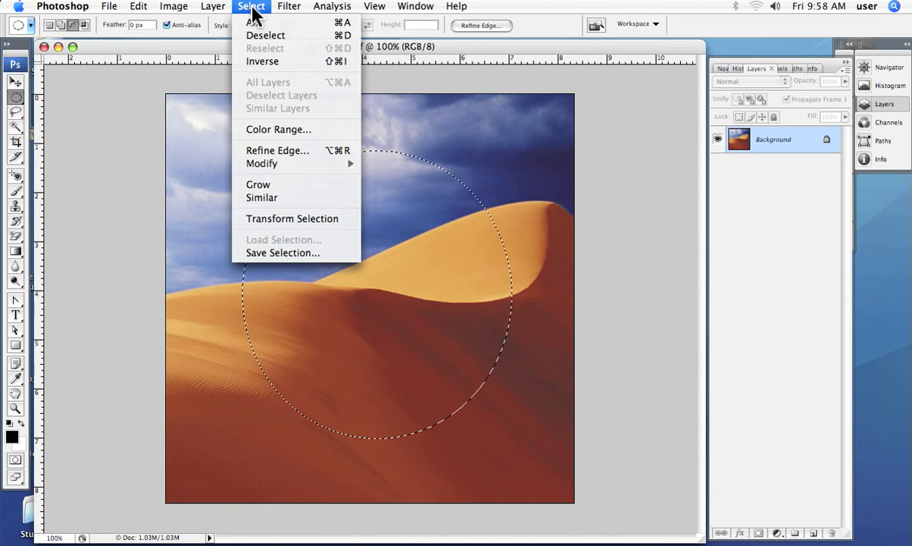
{"action": "mouse_move", "coordinate": [246, 165]}
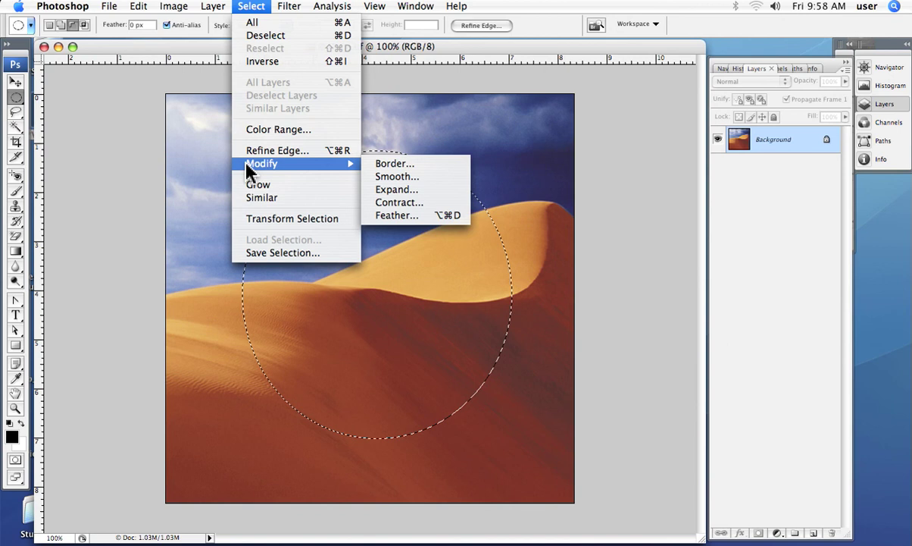
{"action": "left_click", "coordinate": [398, 216]}
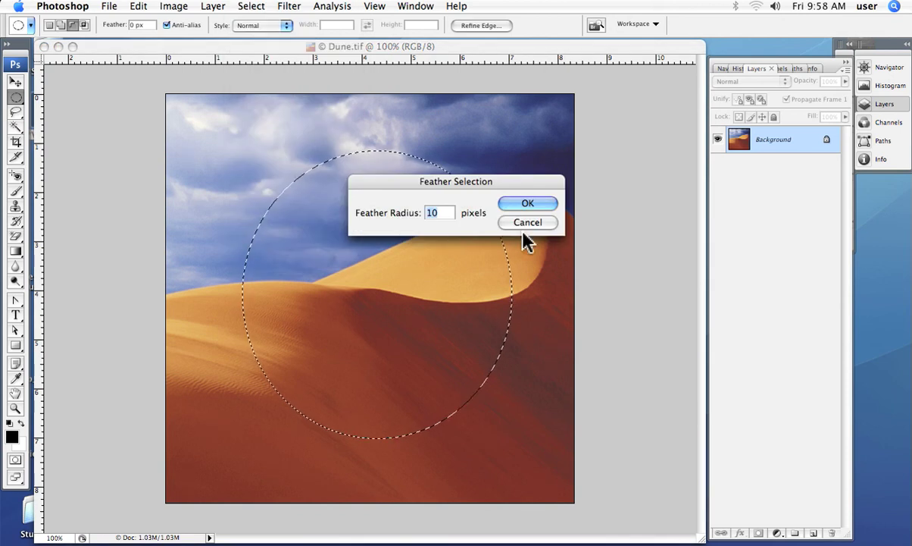
{"action": "left_click", "coordinate": [522, 205]}
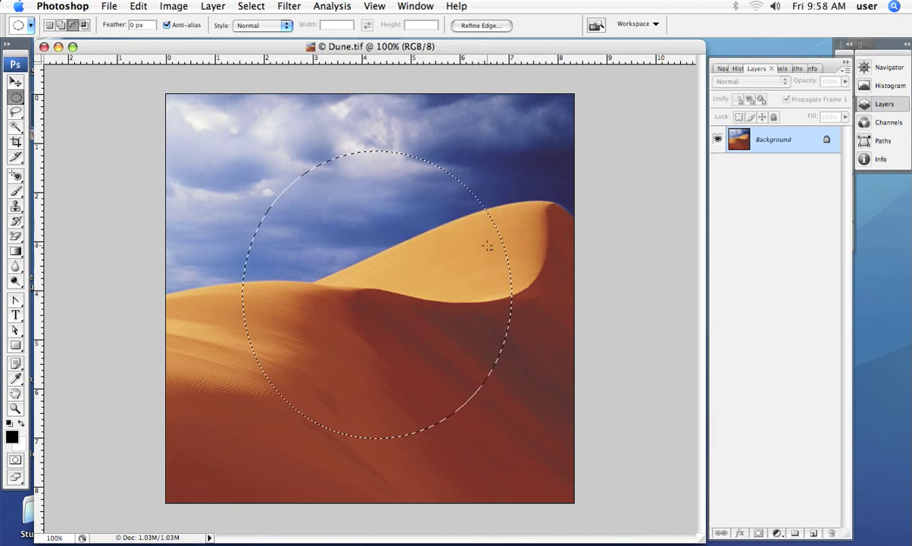
{"action": "key", "text": "Delete"}
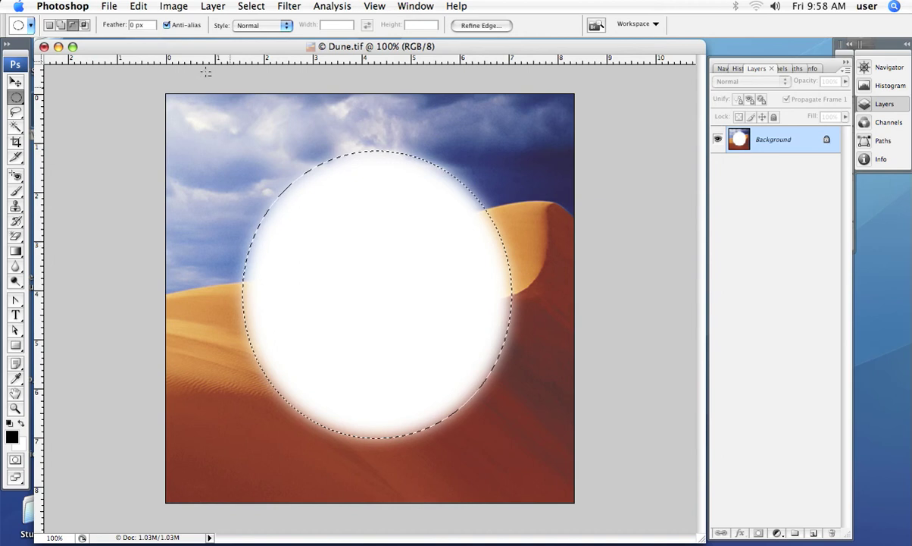
{"action": "left_click", "coordinate": [110, 7]}
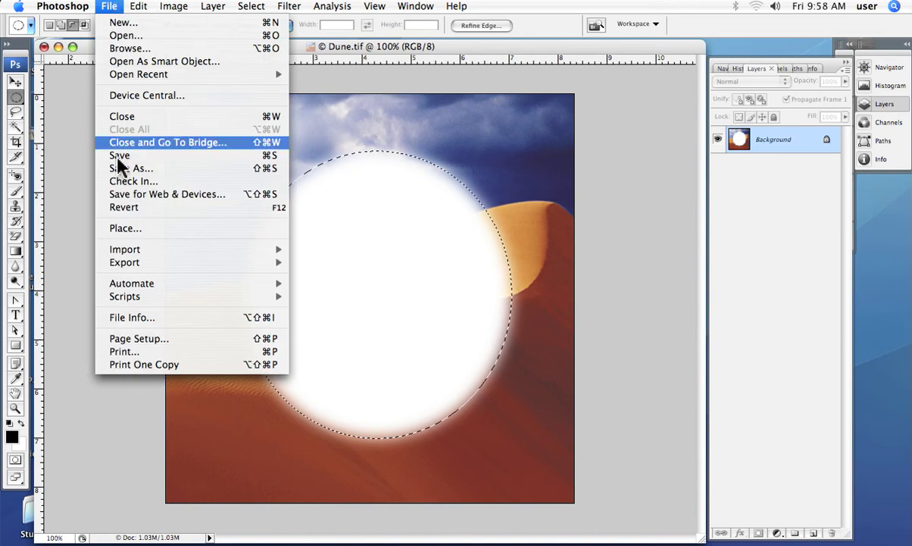
{"action": "left_click", "coordinate": [125, 209]}
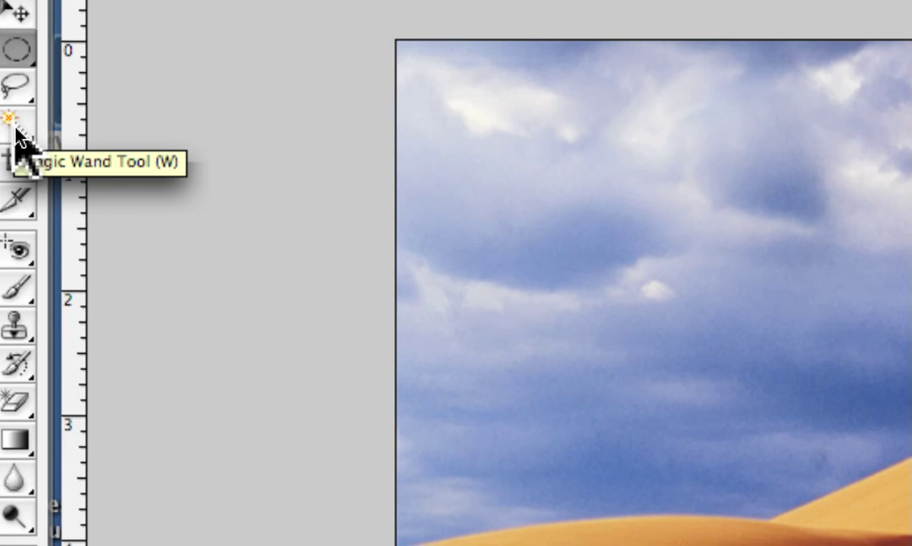
Step: Select the pale upper-left sky with the Magic Wand at tolerance 40, undoing the white fill
{"action": "left_click", "coordinate": [17, 125]}
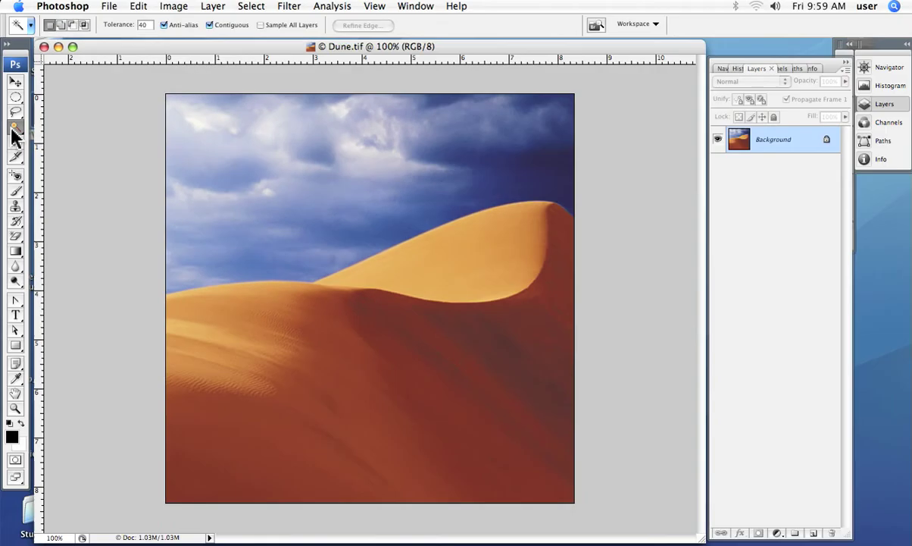
{"action": "left_click", "coordinate": [369, 170]}
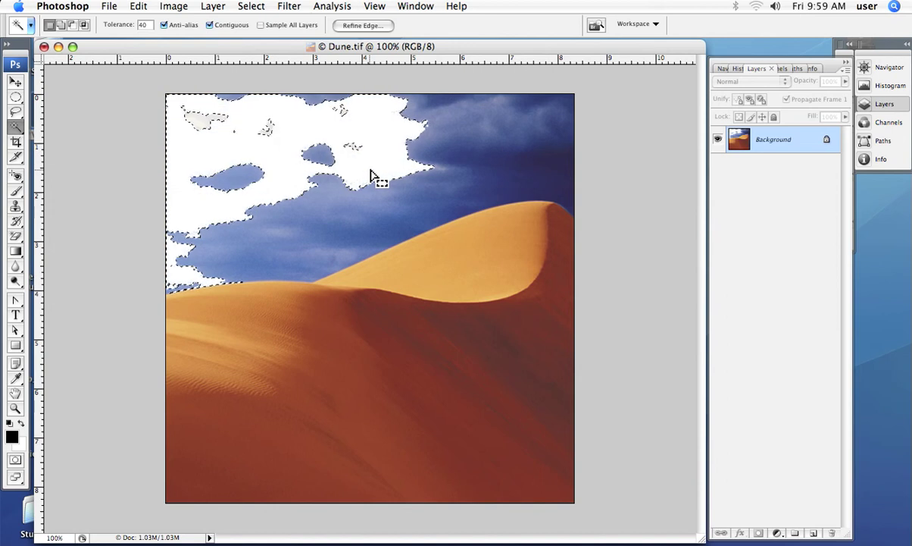
{"action": "key", "text": "super+z"}
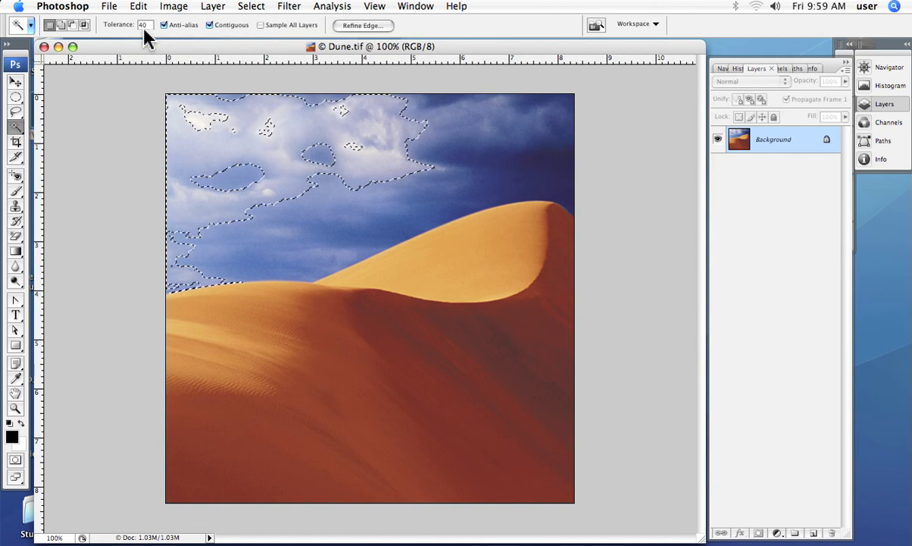
Step: Deselect, then select a cloud patch at tolerance 10 and fill it white
{"action": "key", "text": "super+d"}
{"action": "double_click", "coordinate": [142, 26]}
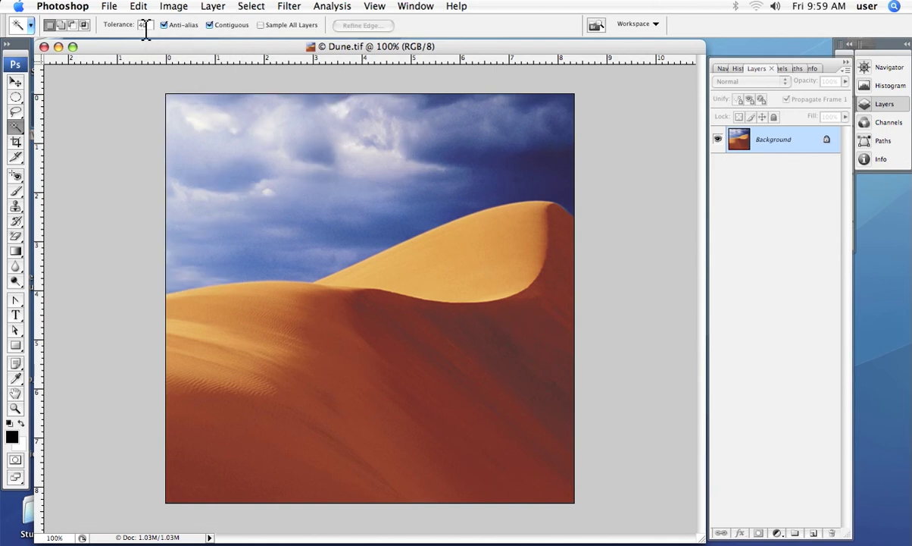
{"action": "type", "text": "1"}
{"action": "left_click", "coordinate": [321, 156]}
{"action": "key", "text": "Delete"}
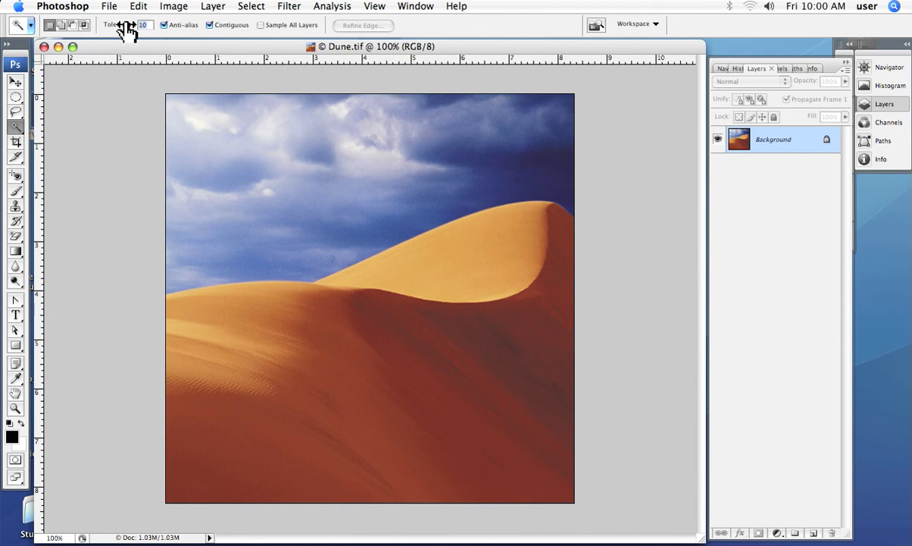
Step: Select and fill the same sky patch at tolerance 40, then undo the fill and deselect
{"action": "type", "text": "40"}
{"action": "left_click", "coordinate": [320, 154]}
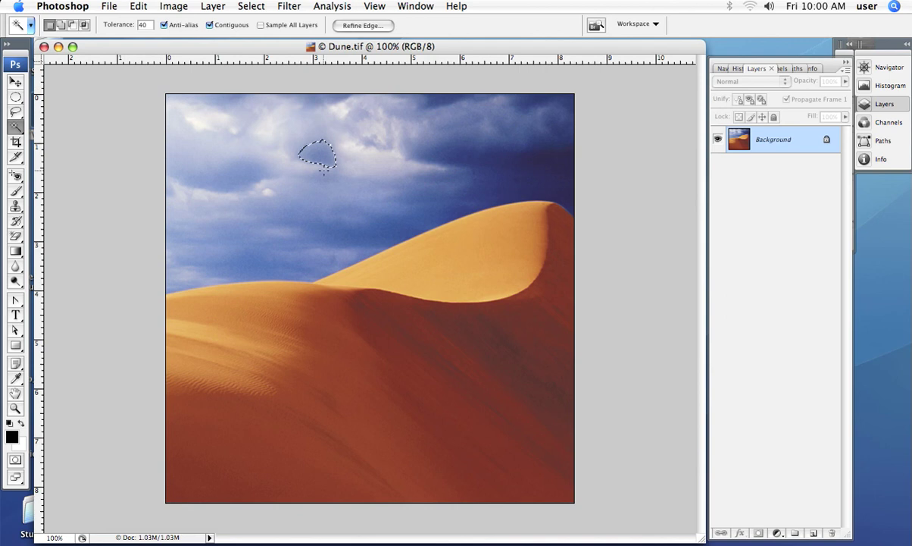
{"action": "key", "text": "Delete"}
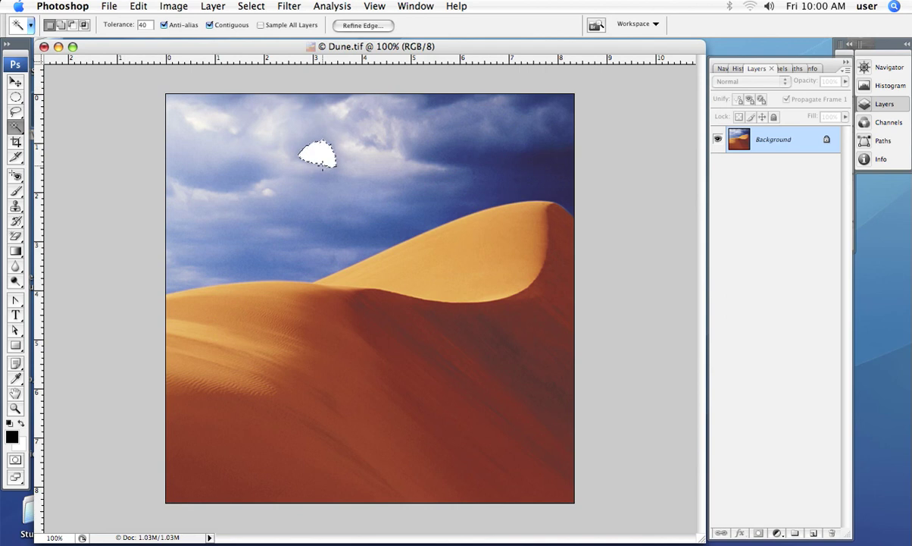
{"action": "key", "text": "super+z"}
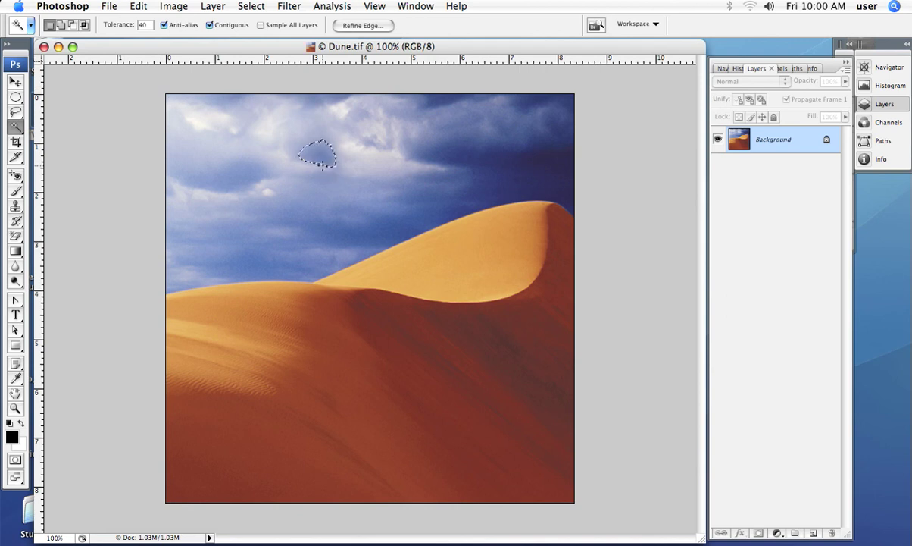
{"action": "key", "text": "super+d"}
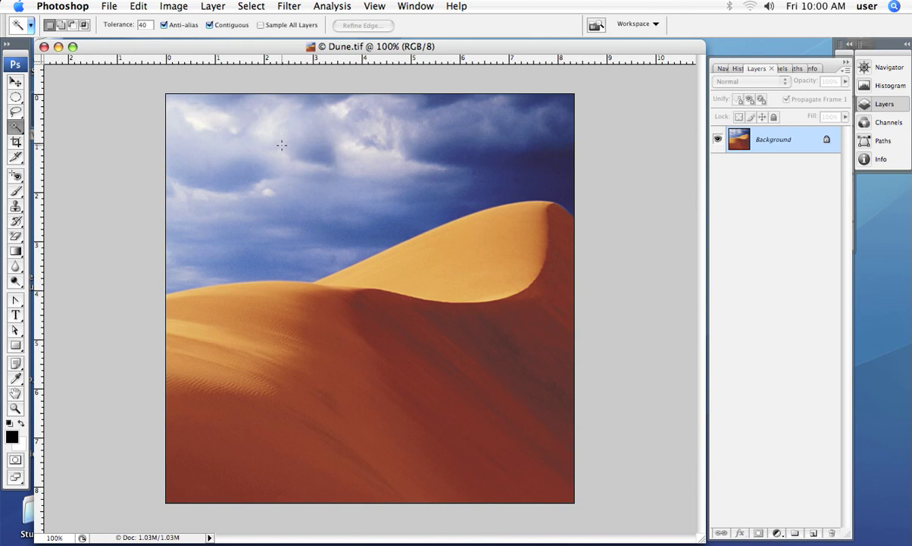
Step: Select the sky at tolerance 50 and add the two dark blue areas to the selection
{"action": "left_click_drag", "start_coordinate": [150, 25], "coordinate": [120, 18]}
{"action": "type", "text": "5"}
{"action": "left_click", "coordinate": [317, 191]}
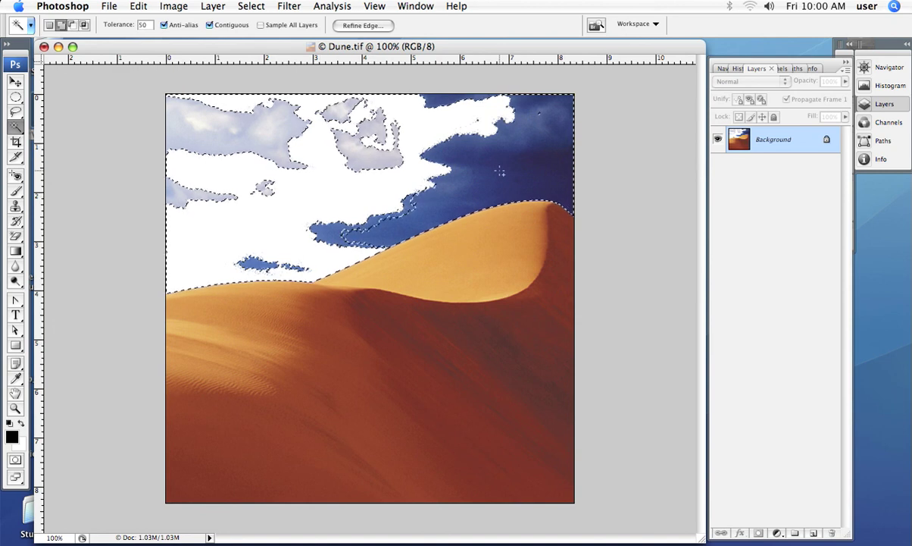
{"action": "left_click", "coordinate": [501, 175], "text": "shift"}
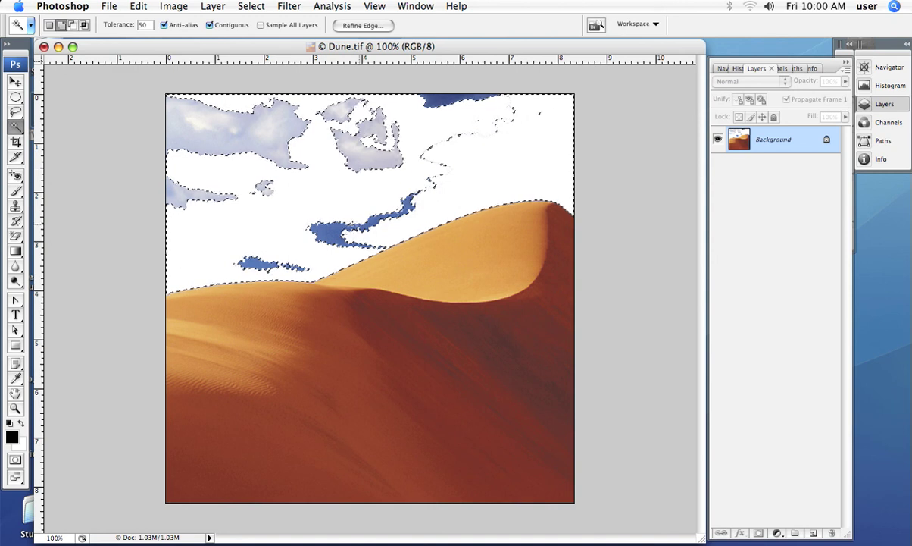
{"action": "left_click", "coordinate": [322, 232], "text": "shift"}
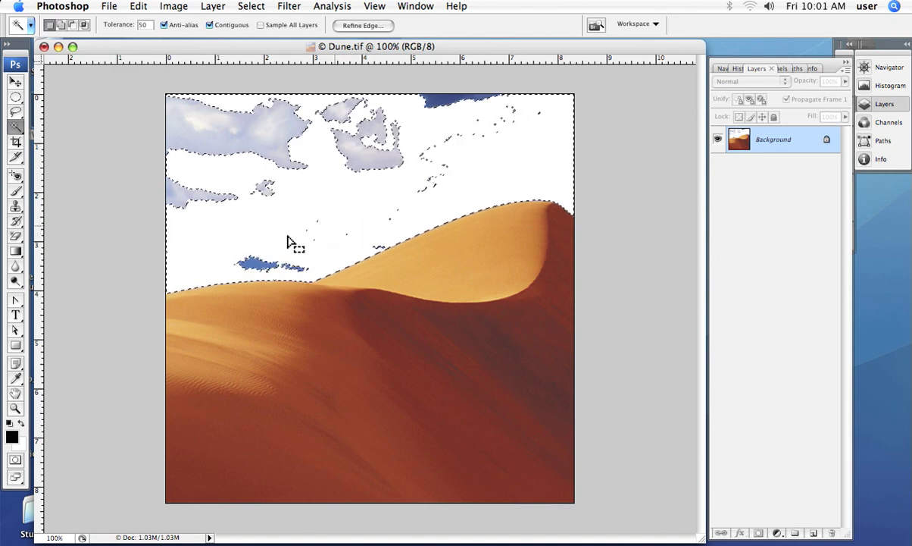
Step: Browse the menu commands and close the menu without making changes
{"action": "left_click", "coordinate": [211, 9]}
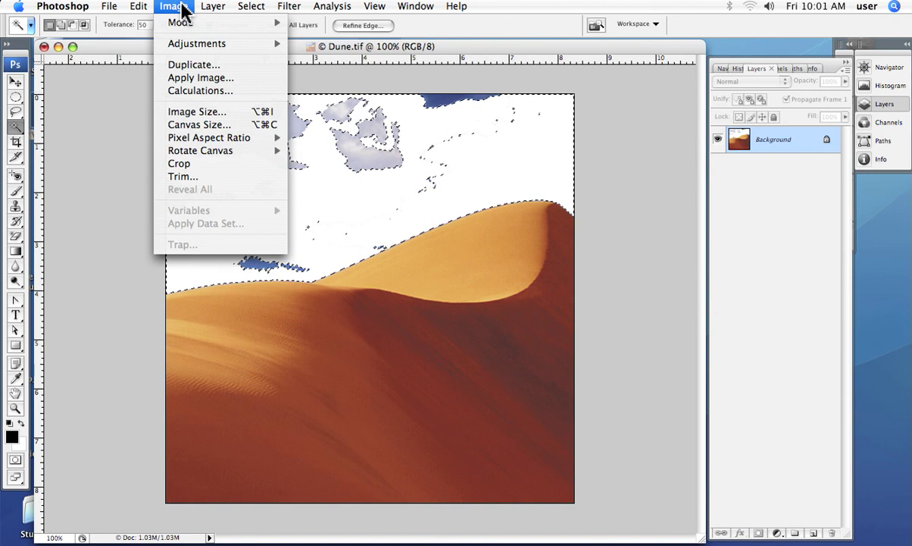
{"action": "mouse_move", "coordinate": [248, 15]}
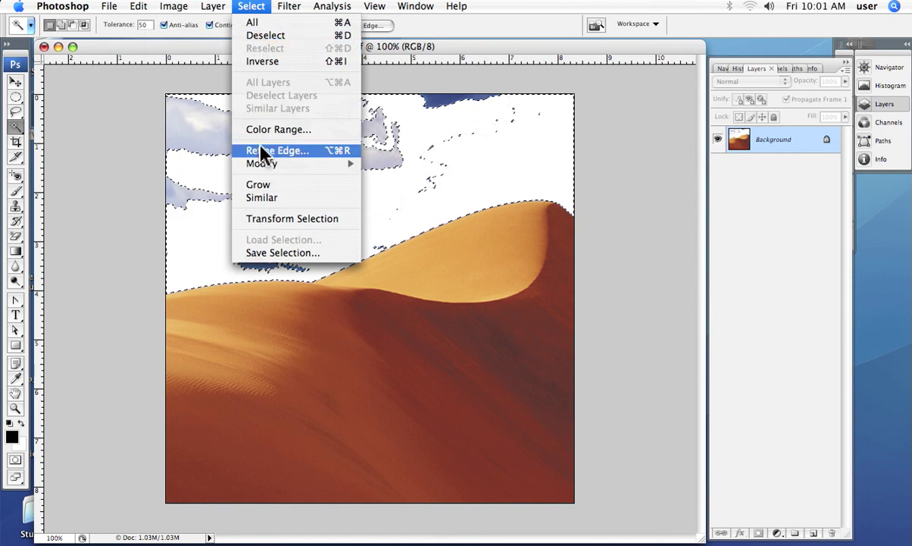
{"action": "mouse_move", "coordinate": [265, 169]}
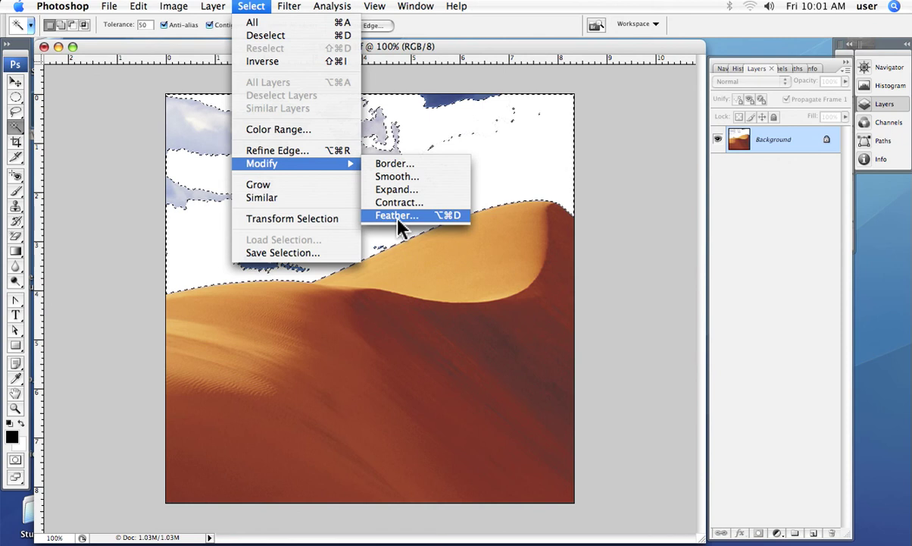
{"action": "left_click", "coordinate": [125, 182]}
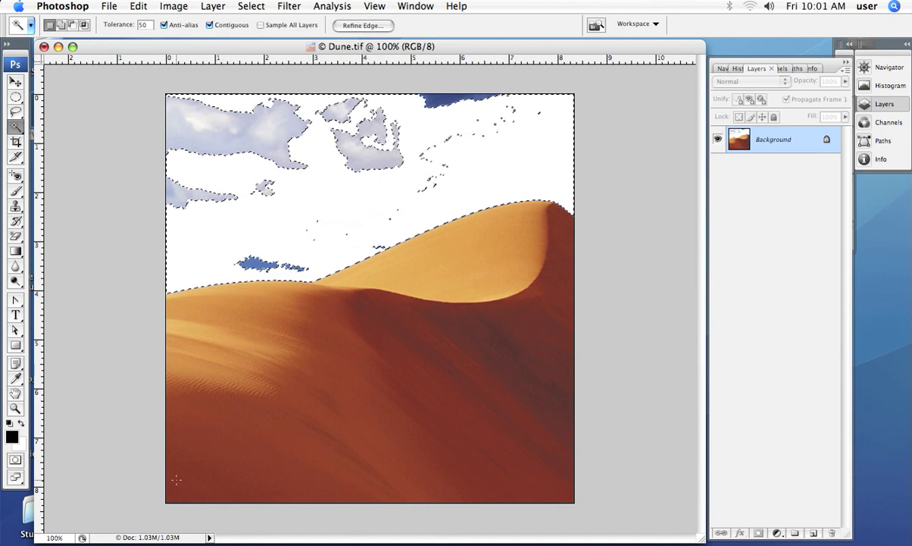